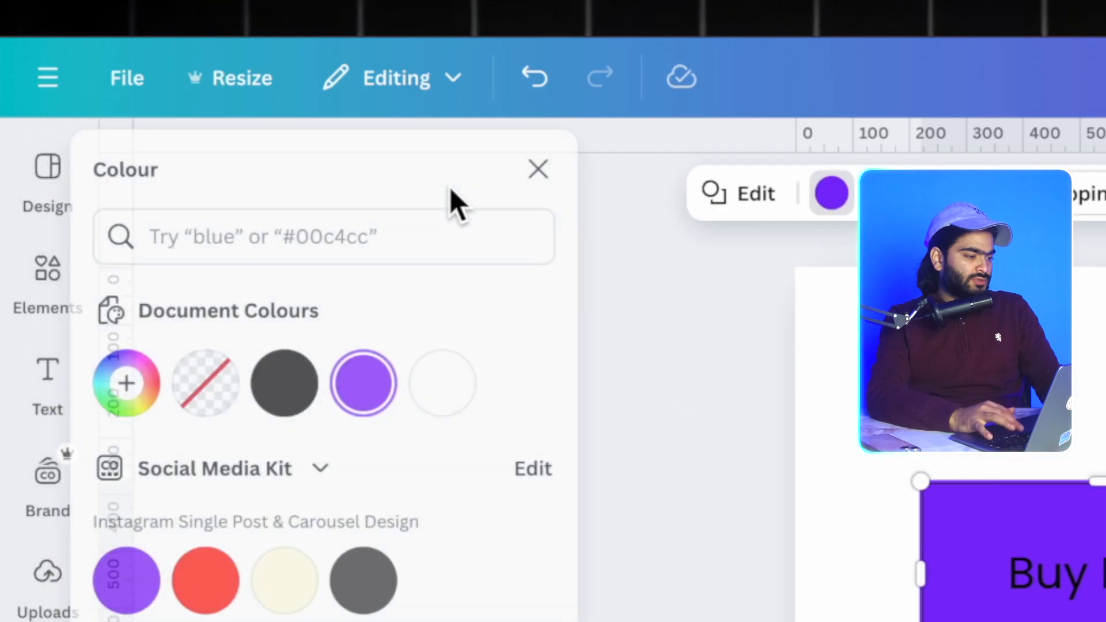
Remove the Buy Now button's fill colour and round its corners to about 24
{"action": "left_click", "coordinate": [232, 381]}
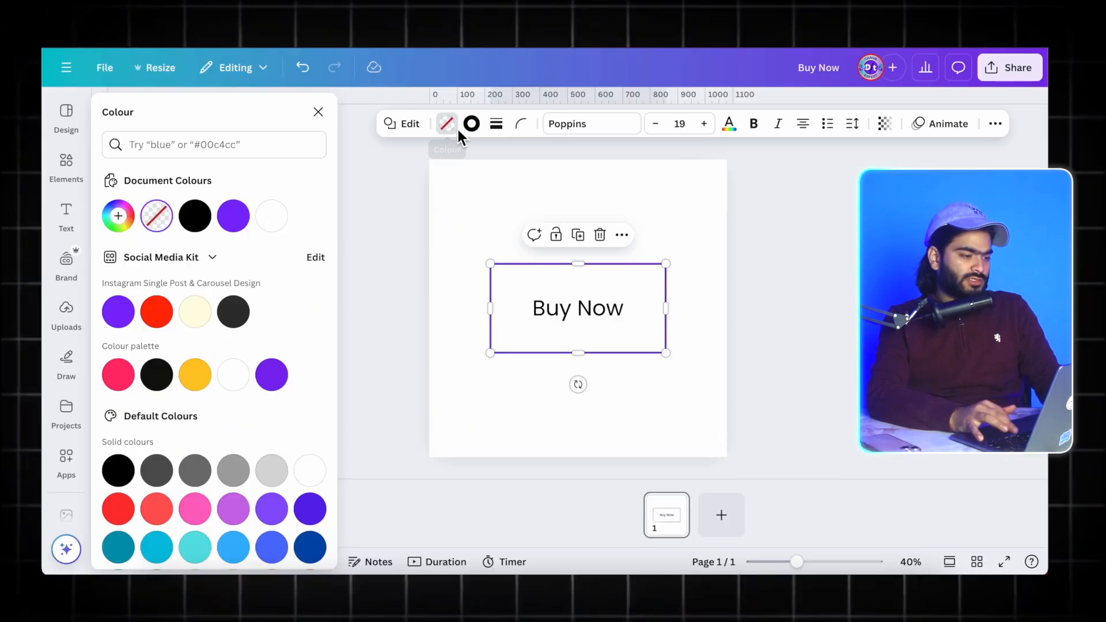
{"action": "left_click", "coordinate": [521, 123]}
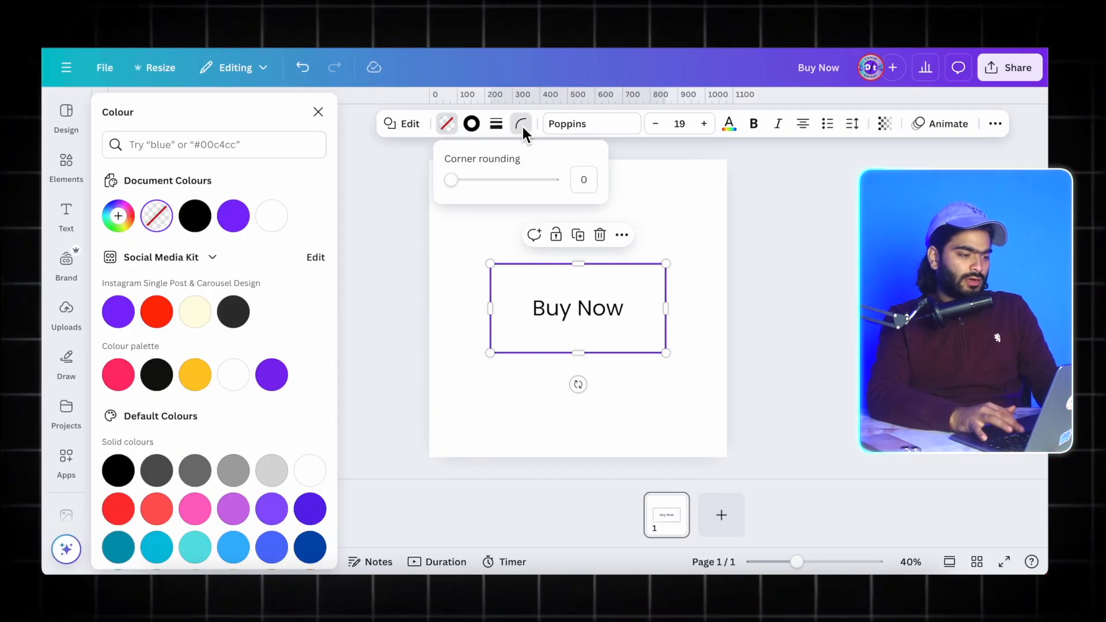
{"action": "left_click_drag", "start_coordinate": [451, 180], "coordinate": [483, 180]}
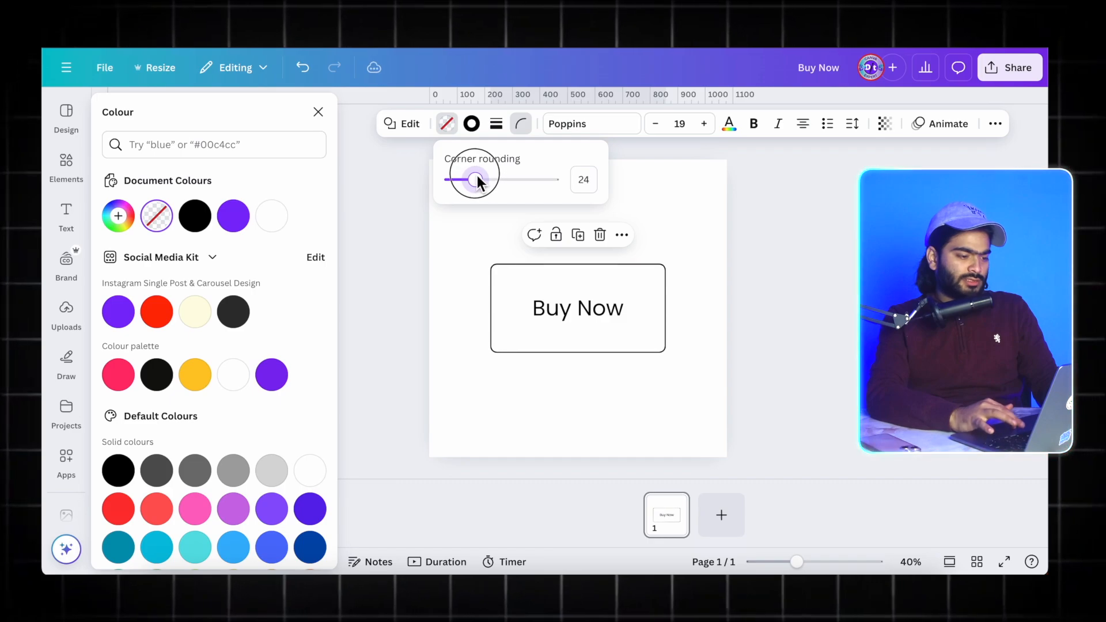
Reduce the height of the outlined Buy Now button so its border sits closer around the text
{"action": "left_click", "coordinate": [580, 352]}
{"action": "left_click_drag", "start_coordinate": [581, 354], "coordinate": [646, 332]}
{"action": "left_click", "coordinate": [725, 328]}
{"action": "left_click", "coordinate": [611, 309]}
{"action": "left_click", "coordinate": [715, 311]}
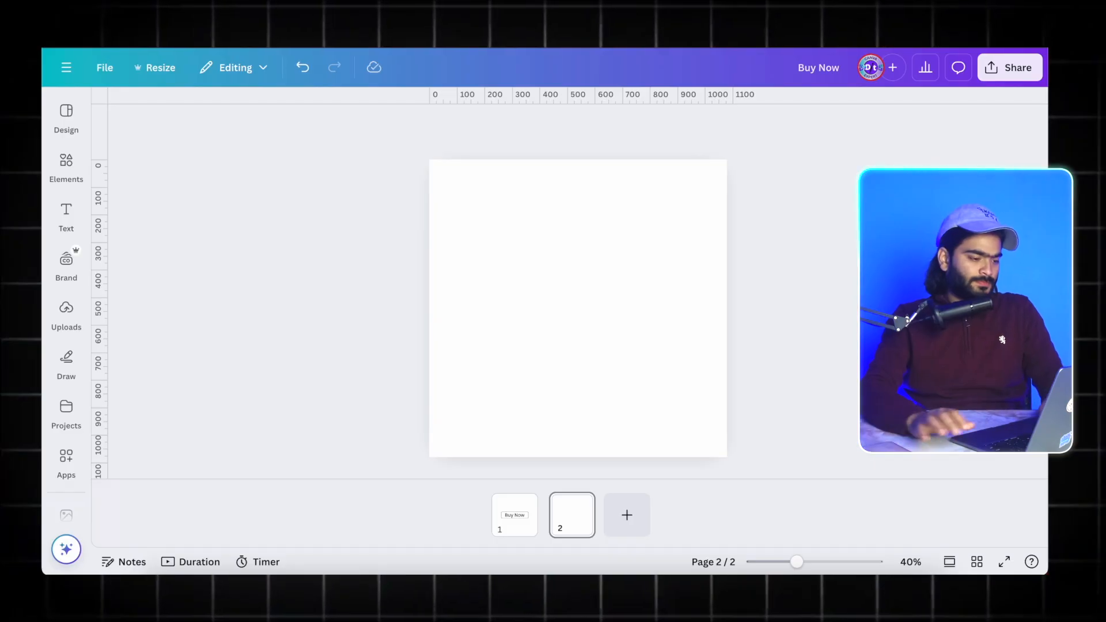
Add the stock photo of a couple having coffee on a sofa to page 2 and set it as the background
{"action": "left_click", "coordinate": [689, 284]}
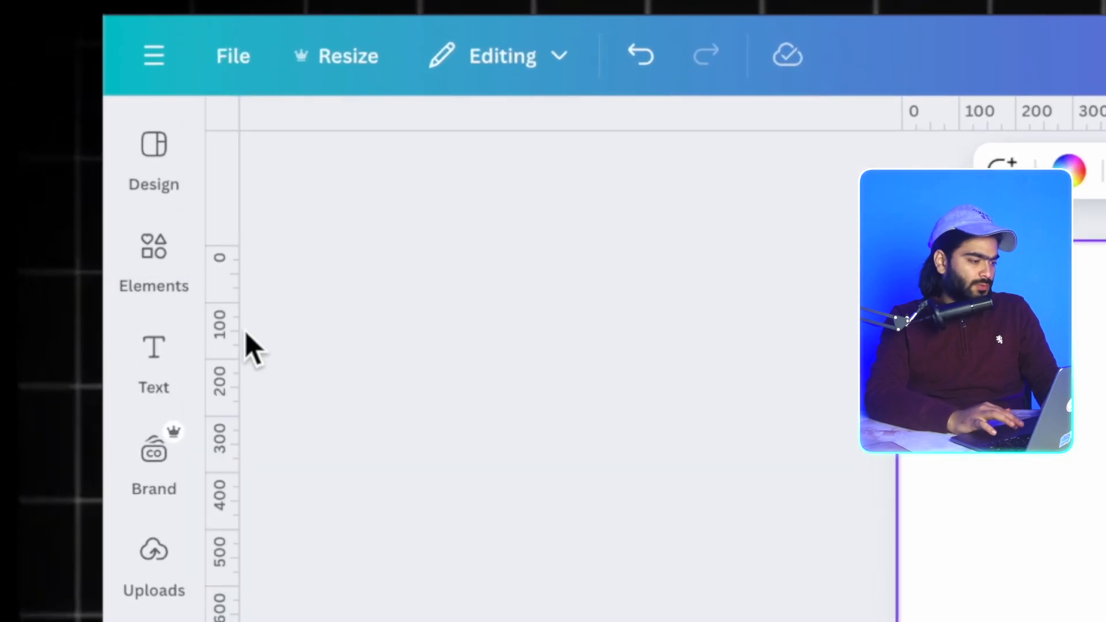
{"action": "left_click", "coordinate": [86, 197]}
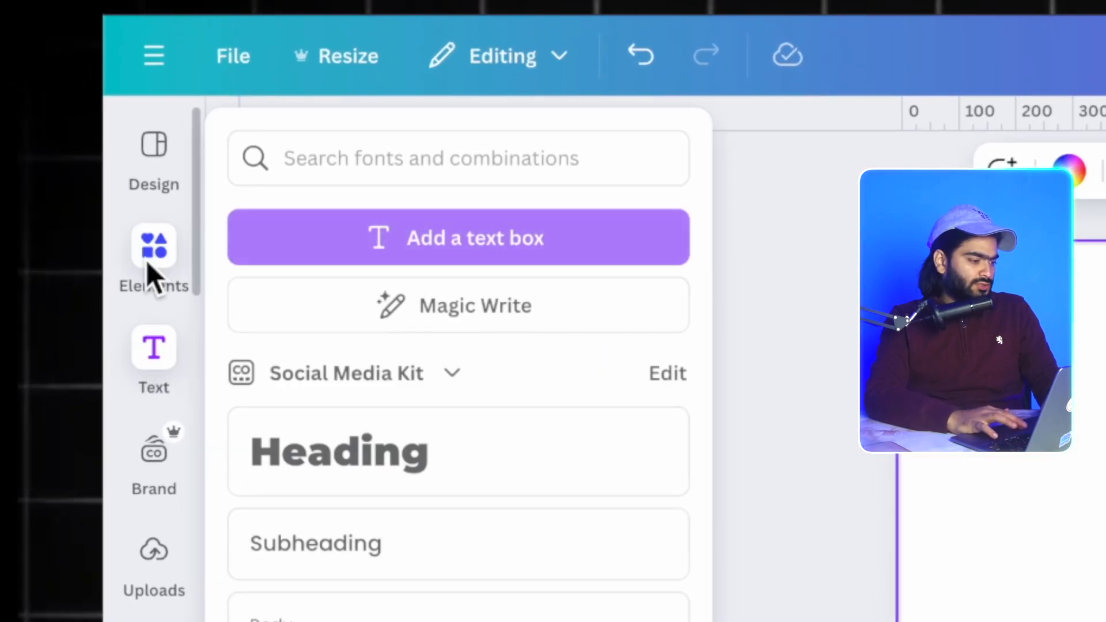
{"action": "left_click", "coordinate": [152, 248]}
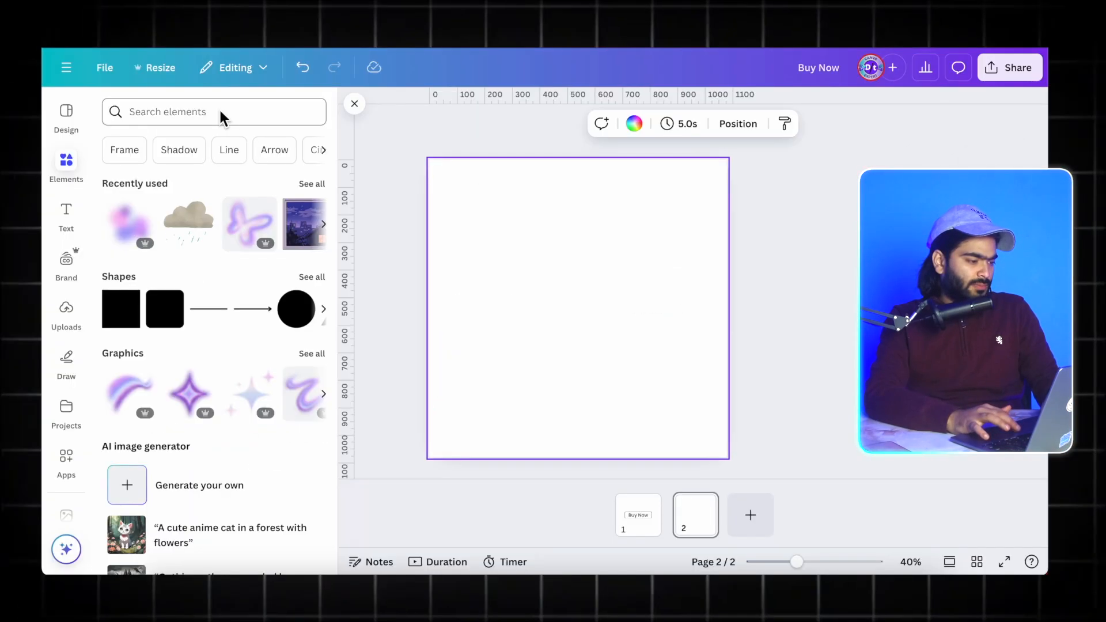
{"action": "scroll", "coordinate": [205, 383], "scroll_direction": "down", "scroll_amount": 8}
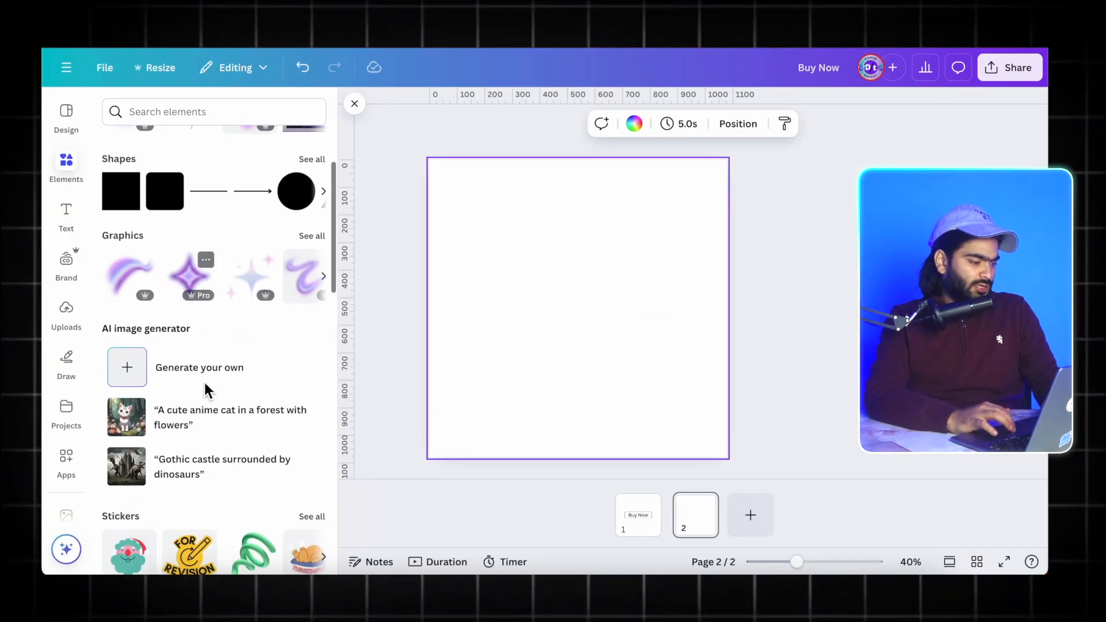
{"action": "scroll", "coordinate": [155, 325], "scroll_direction": "up", "scroll_amount": 5}
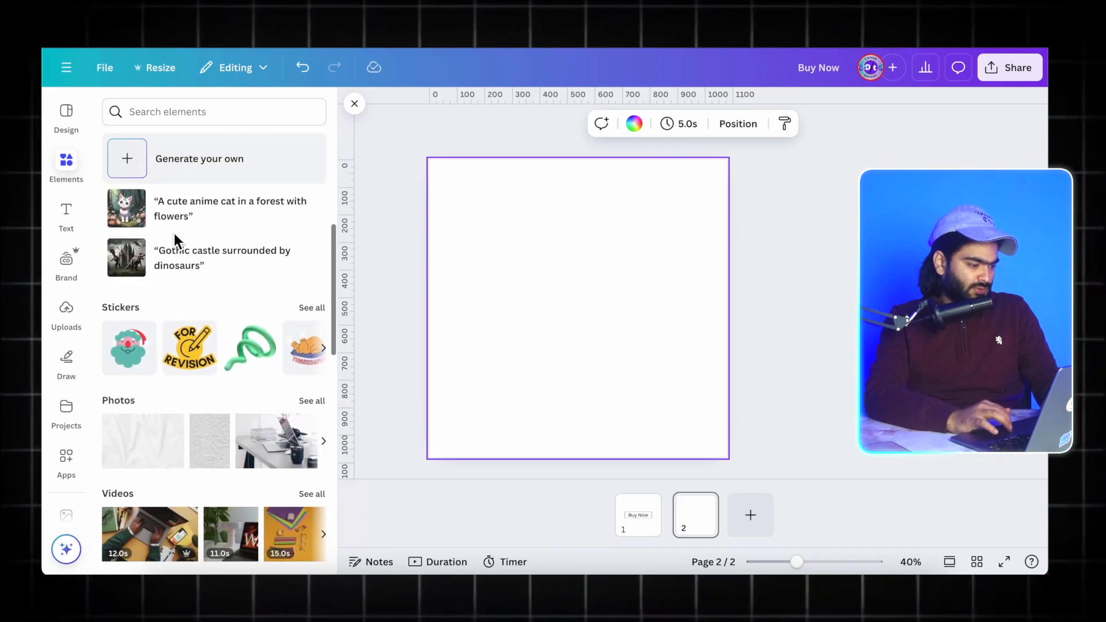
{"action": "left_click", "coordinate": [314, 401]}
{"action": "scroll", "coordinate": [255, 428], "scroll_direction": "down", "scroll_amount": 3}
{"action": "scroll", "coordinate": [255, 427], "scroll_direction": "down", "scroll_amount": 5}
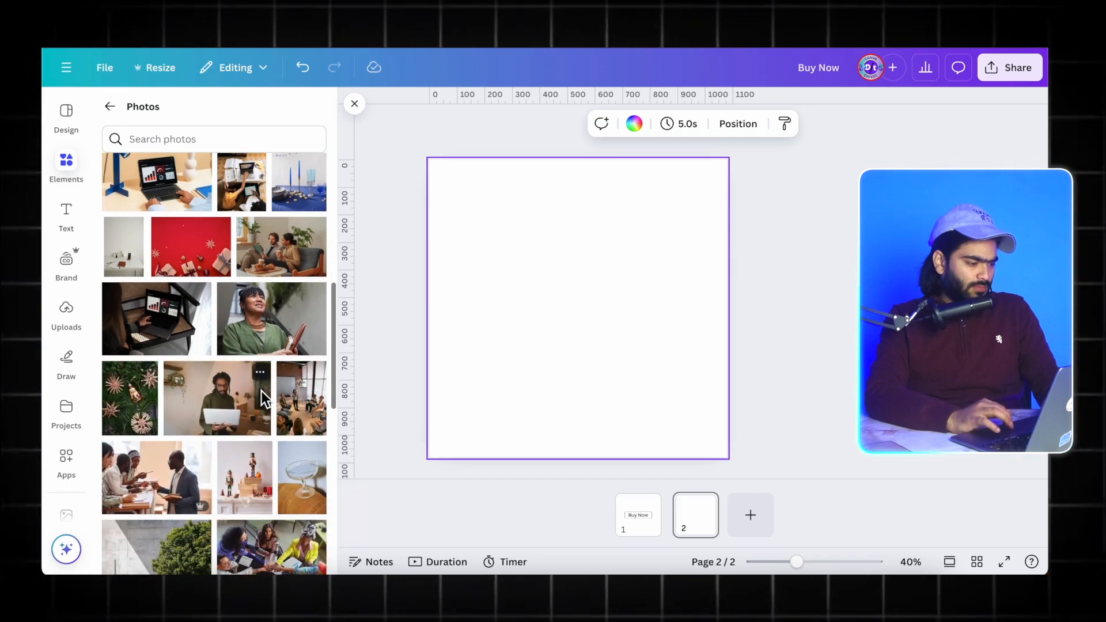
{"action": "left_click", "coordinate": [275, 226]}
{"action": "right_click", "coordinate": [639, 348]}
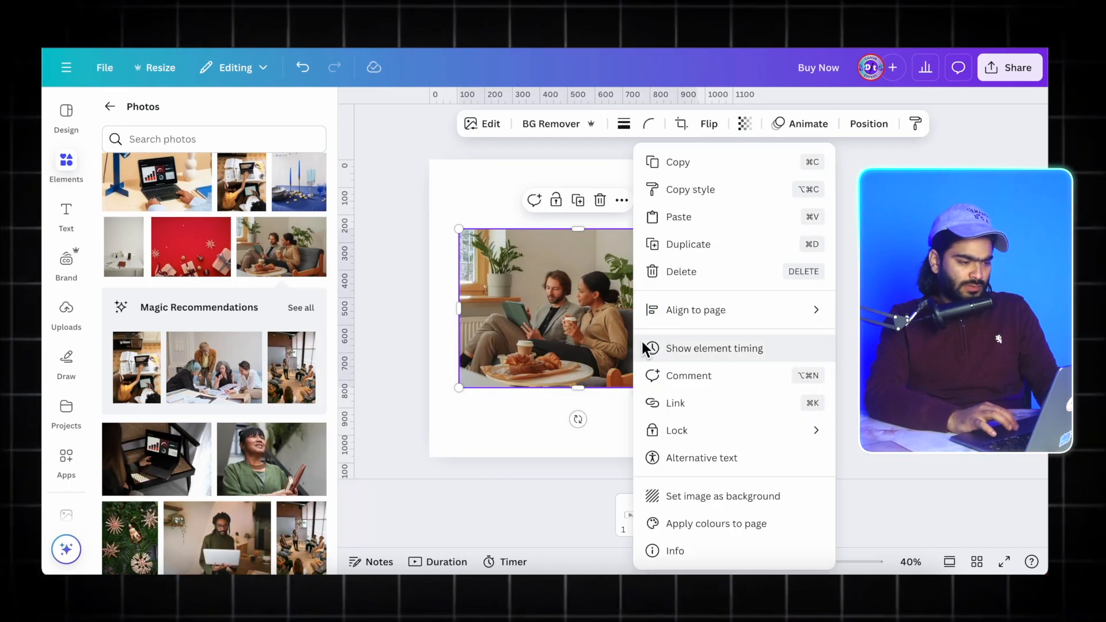
{"action": "left_click", "coordinate": [731, 497]}
{"action": "left_click", "coordinate": [597, 219]}
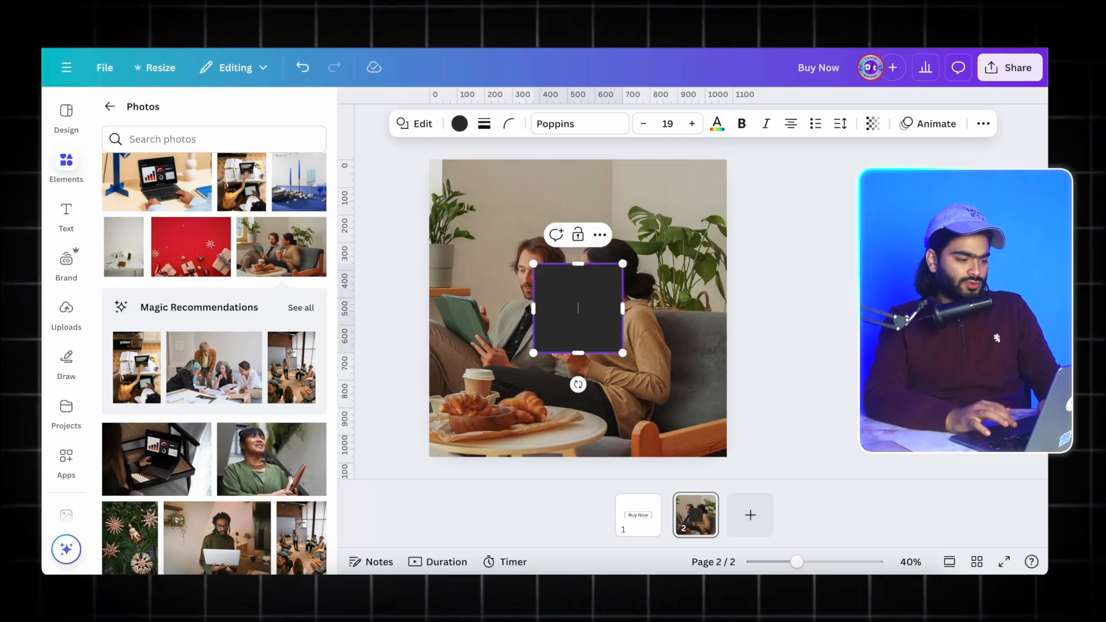
{"action": "left_click", "coordinate": [821, 287]}
{"action": "left_click", "coordinate": [553, 336]}
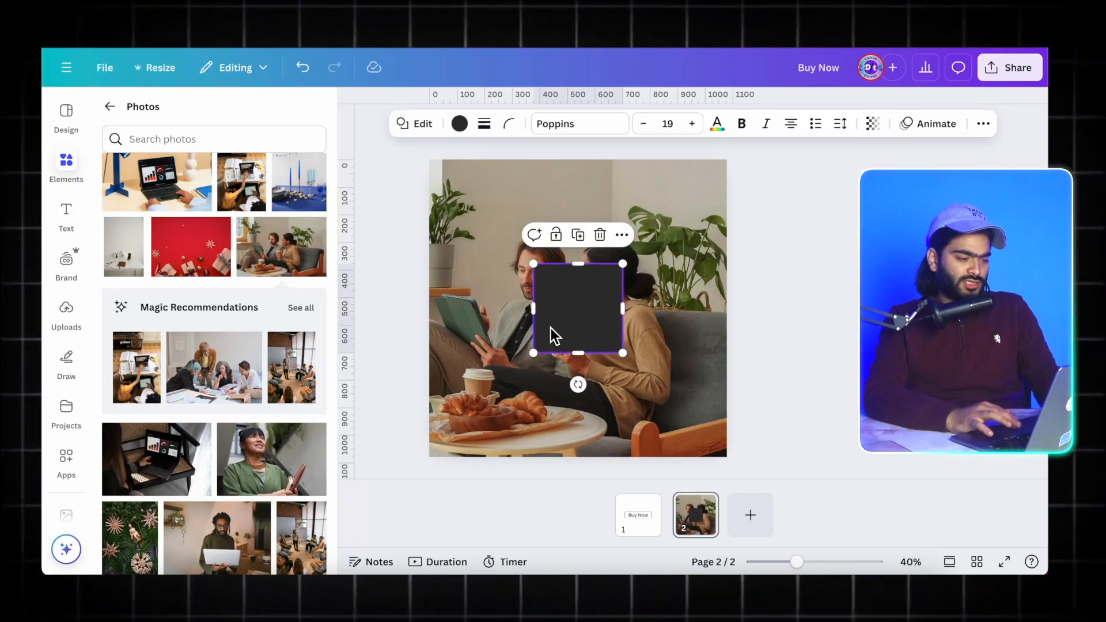
{"action": "left_click_drag", "start_coordinate": [626, 318], "coordinate": [718, 321]}
{"action": "key", "text": "Escape"}
{"action": "left_click", "coordinate": [640, 297]}
{"action": "key", "text": "Delete"}
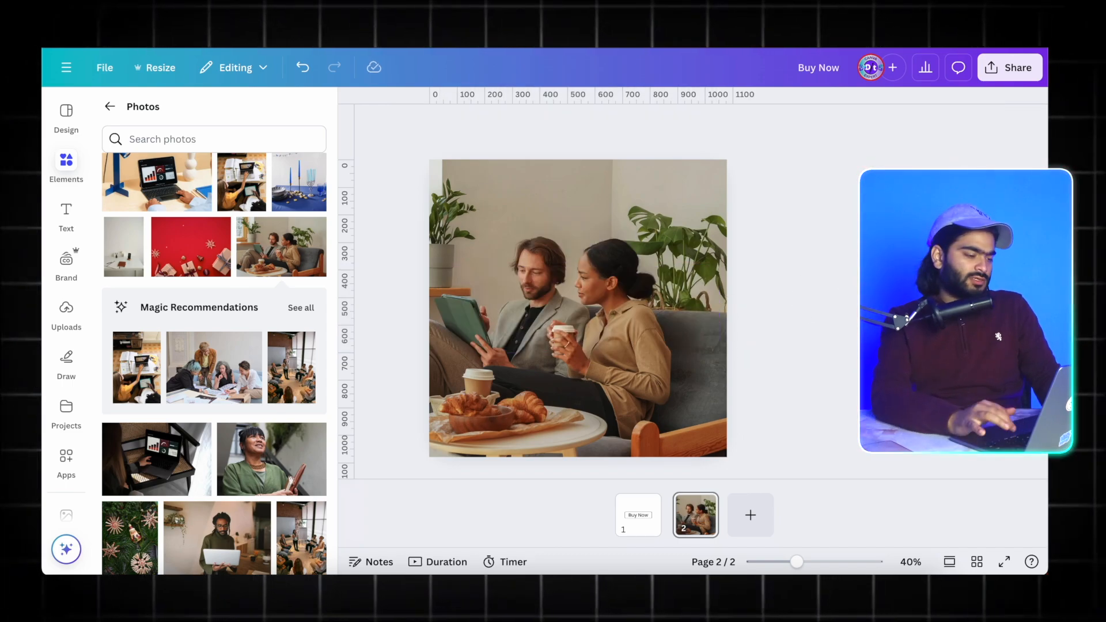
Search the elements library for "faded black gradient" and limit the results to graphics
{"action": "left_click", "coordinate": [110, 108]}
{"action": "left_click", "coordinate": [160, 108]}
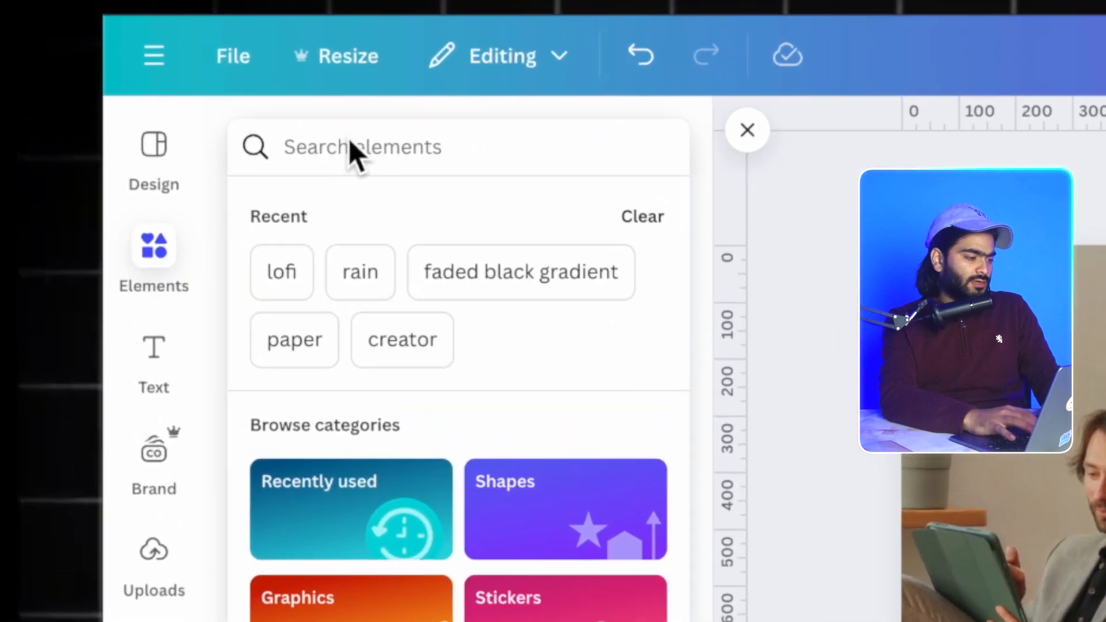
{"action": "type", "text": "black"}
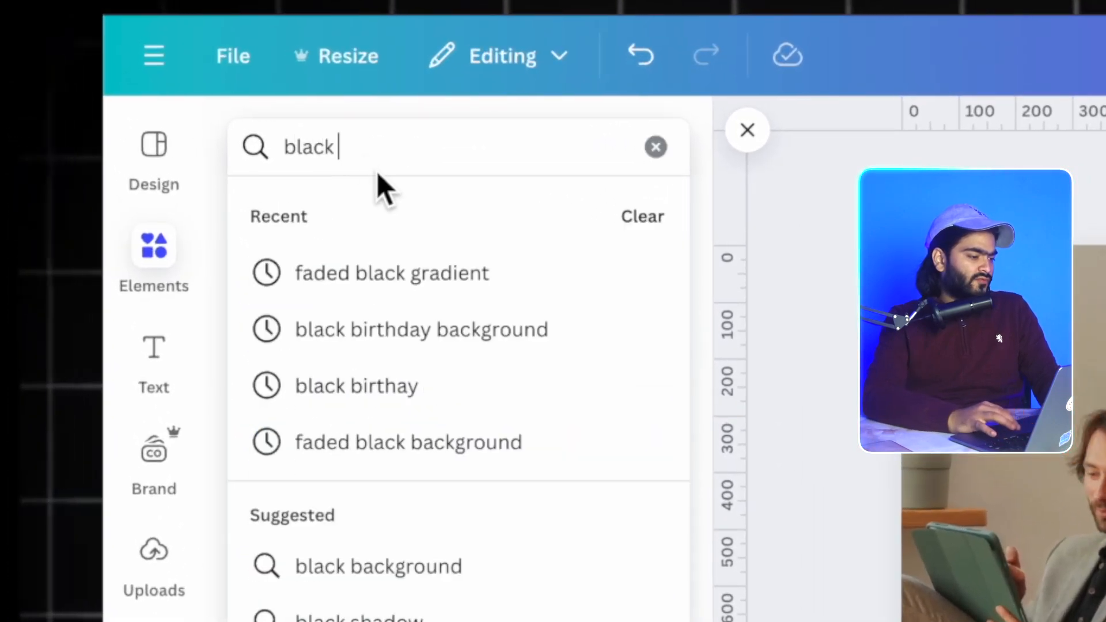
{"action": "left_click", "coordinate": [405, 272]}
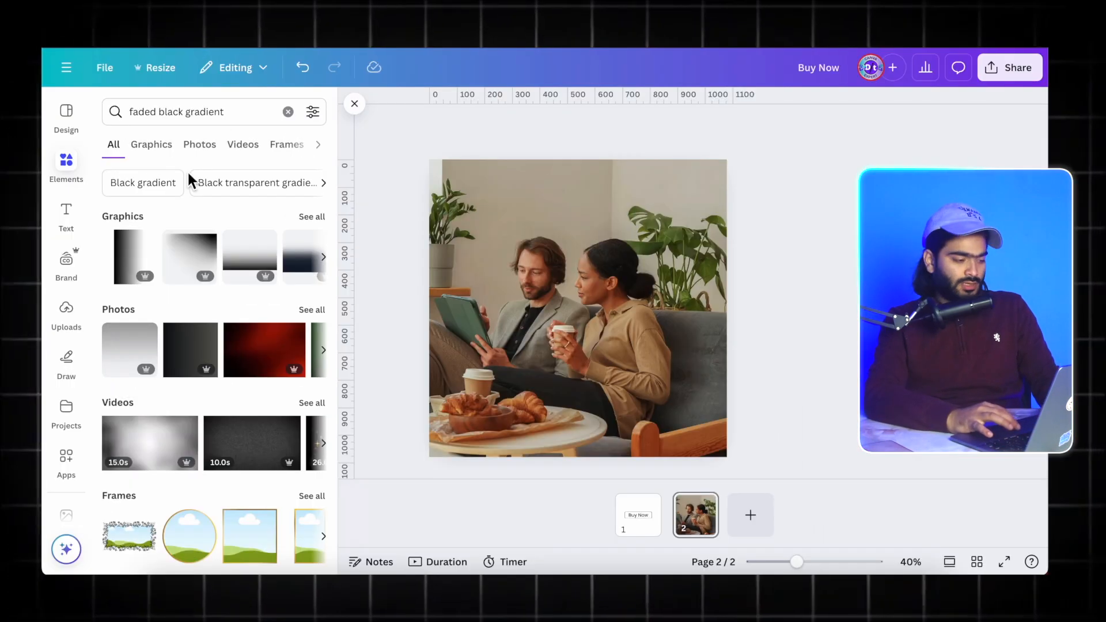
{"action": "left_click", "coordinate": [148, 144]}
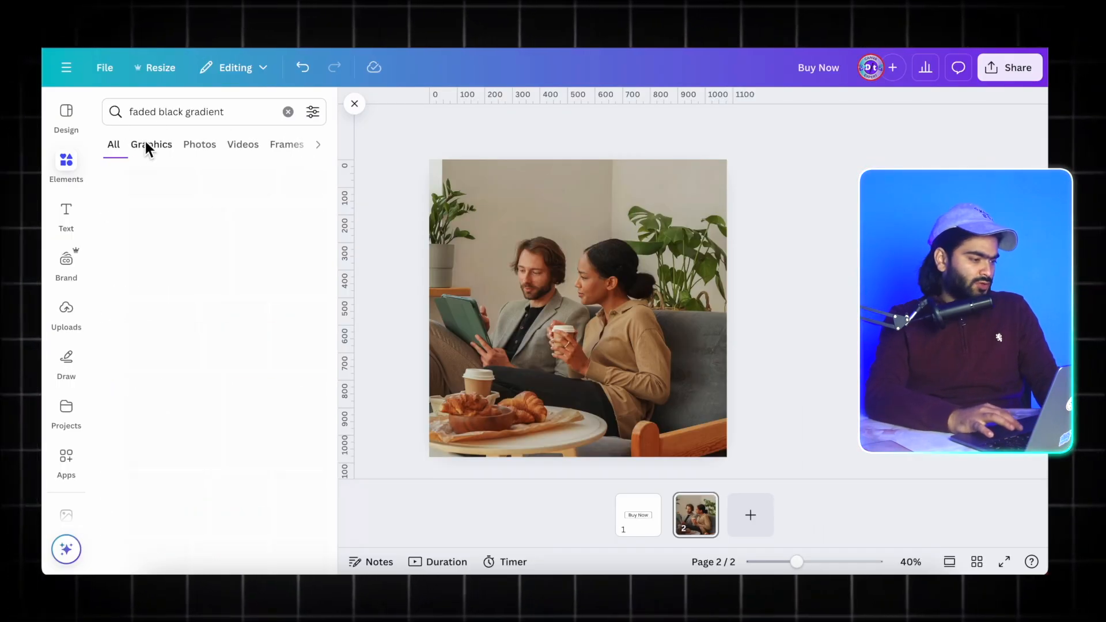
{"action": "scroll", "coordinate": [203, 320], "scroll_direction": "down", "scroll_amount": 2}
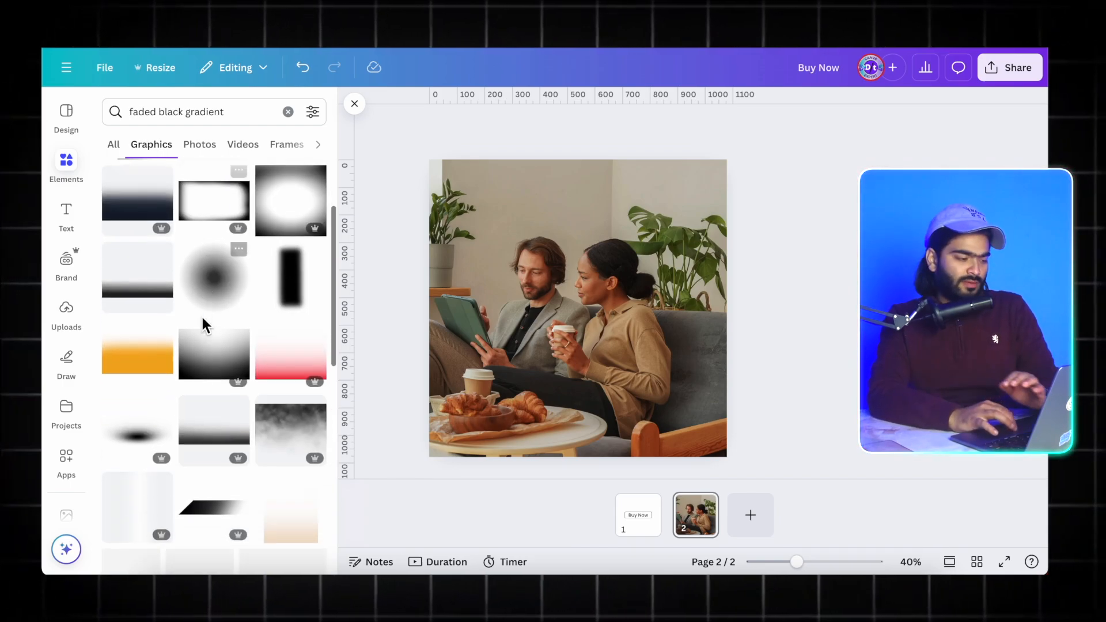
Add the dark navy fading gradient and enlarge it to cover the full width of the photo's lower part
{"action": "left_click", "coordinate": [121, 276]}
{"action": "left_click_drag", "start_coordinate": [572, 348], "coordinate": [543, 425]}
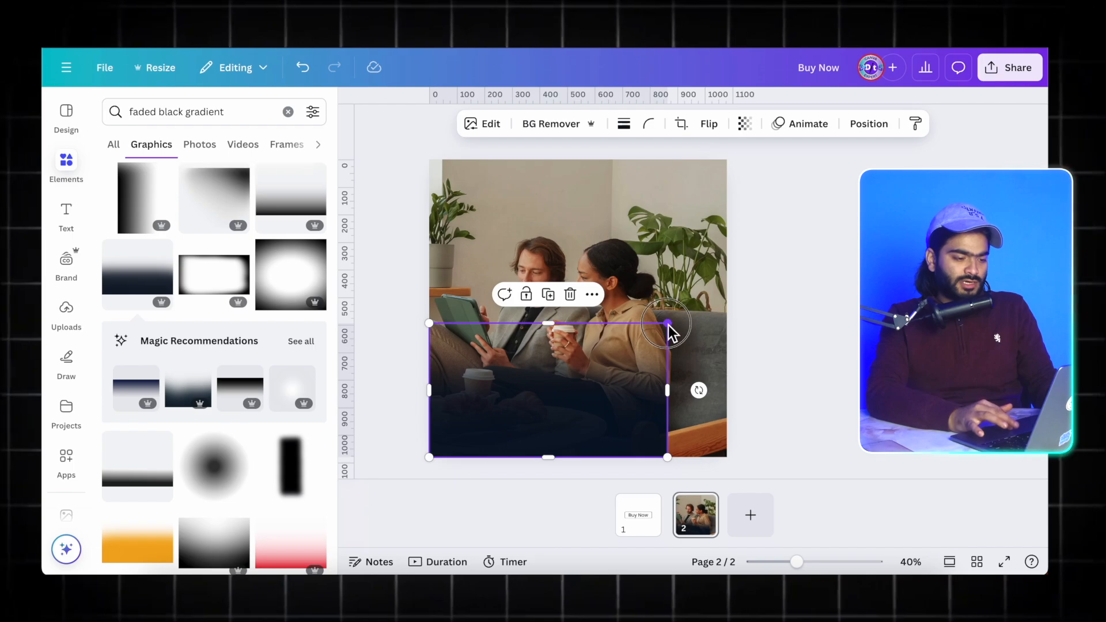
{"action": "left_click_drag", "start_coordinate": [668, 323], "coordinate": [730, 307]}
{"action": "left_click", "coordinate": [812, 301]}
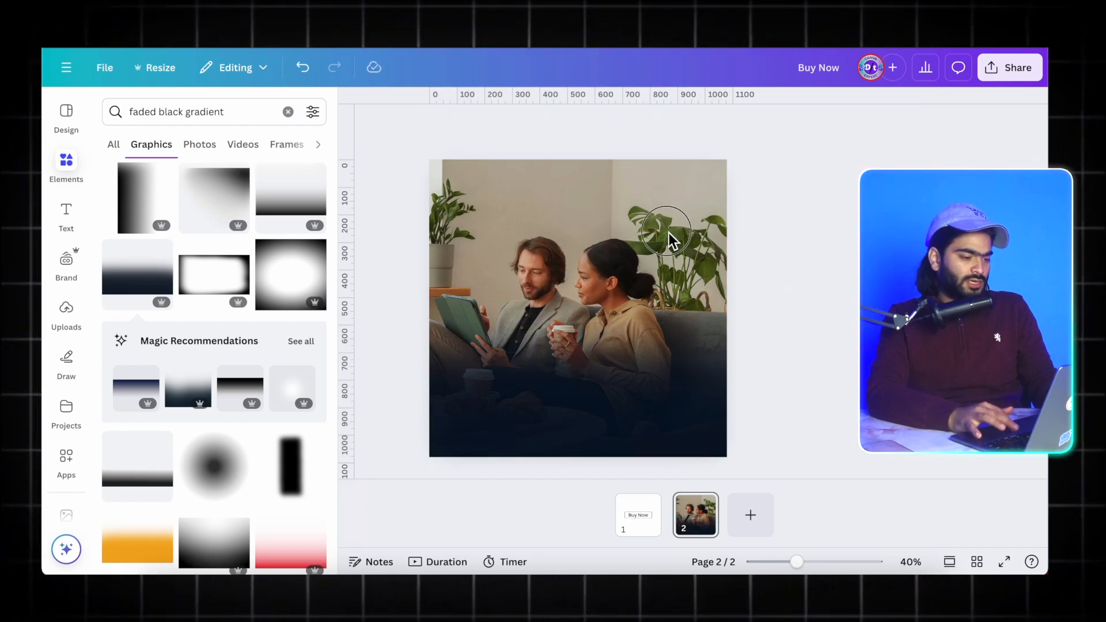
Add a text box reading "Make Amazing Design" and move it onto the dark gradient
{"action": "left_click", "coordinate": [668, 234]}
{"action": "key", "text": "t"}
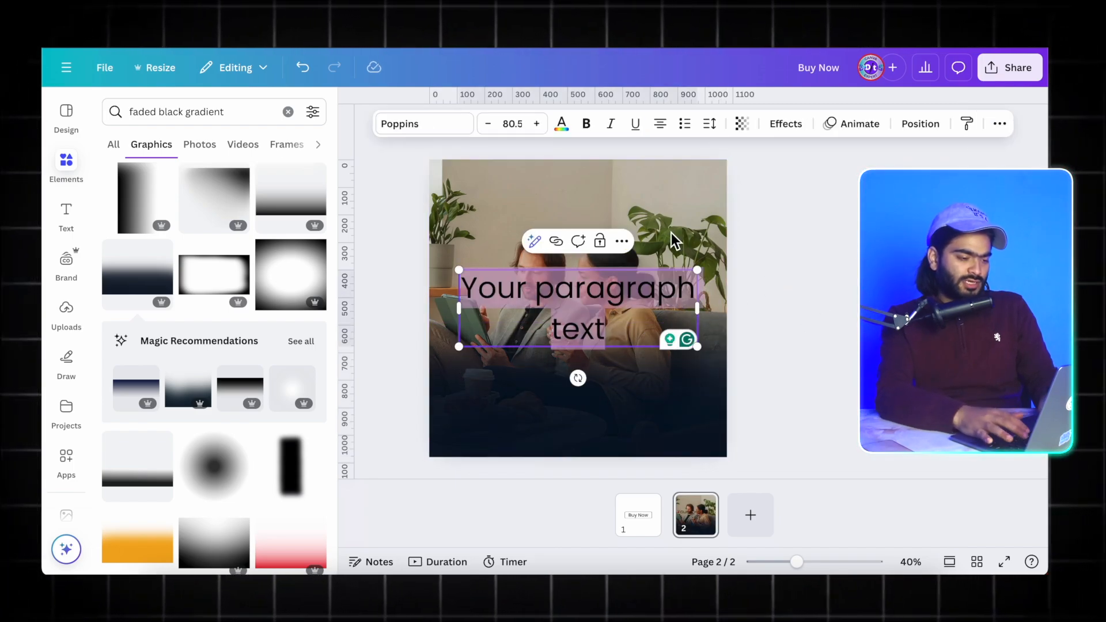
{"action": "type", "text": "Make Amaz"}
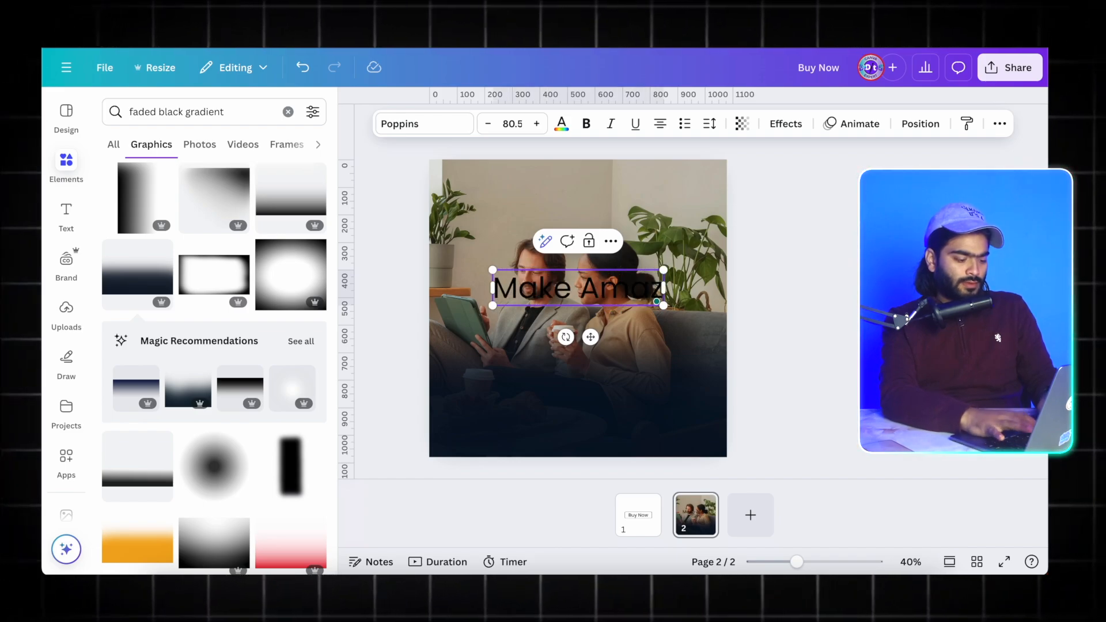
{"action": "type", "text": "ing Design"}
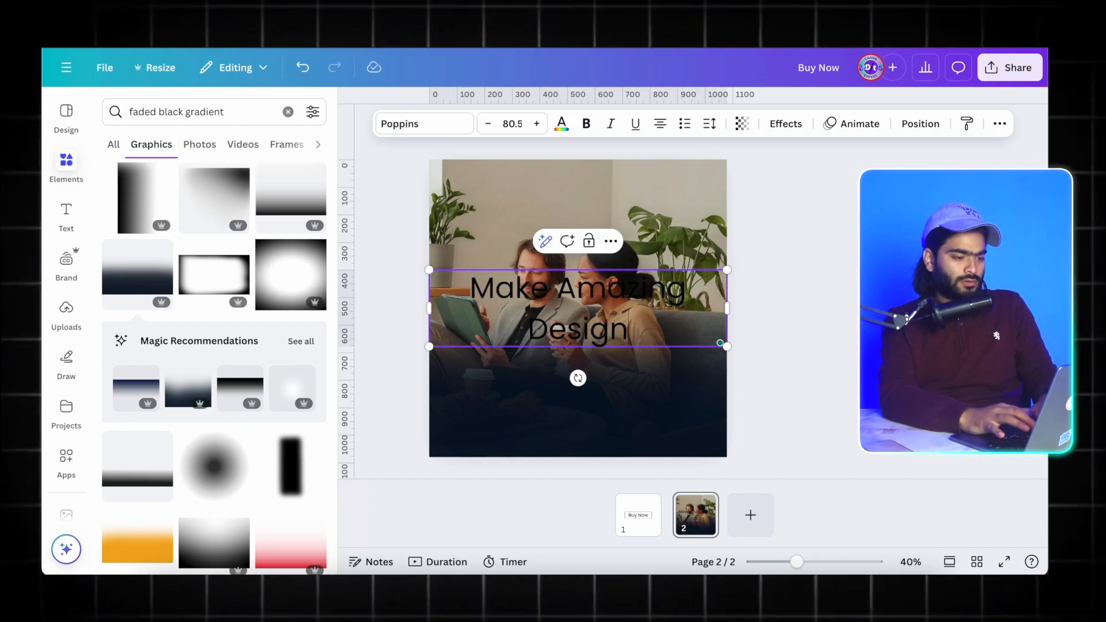
{"action": "left_click", "coordinate": [651, 362]}
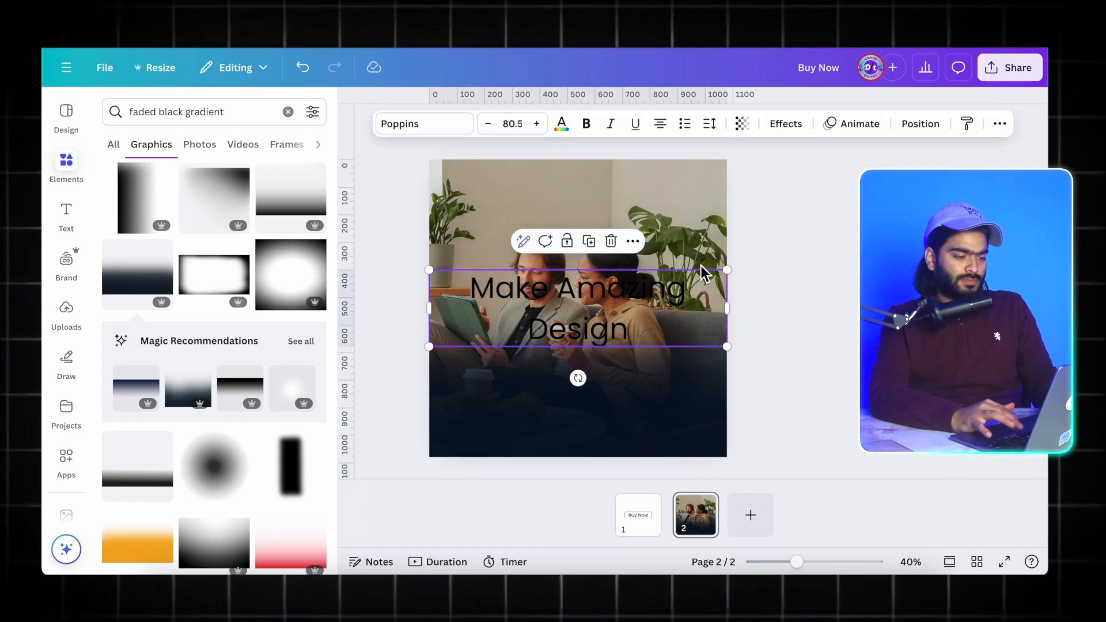
{"action": "left_click_drag", "start_coordinate": [659, 308], "coordinate": [663, 395]}
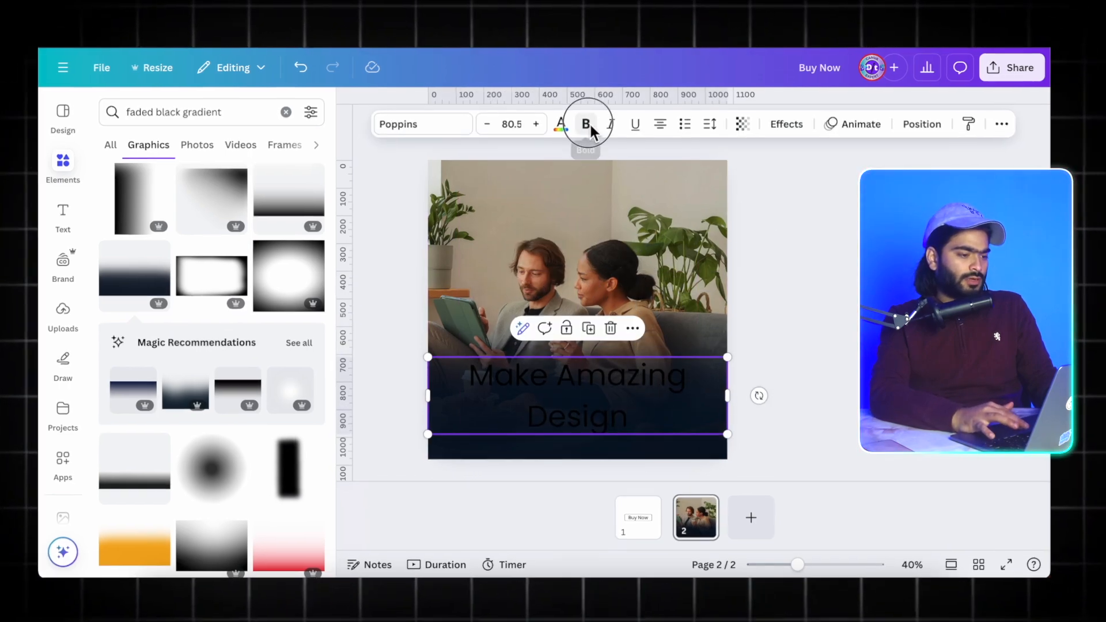
Make the "Make Amazing Design" text bold and white, and move it slightly lower on the gradient
{"action": "left_click", "coordinate": [585, 124]}
{"action": "left_click", "coordinate": [561, 124]}
{"action": "left_click", "coordinate": [195, 216]}
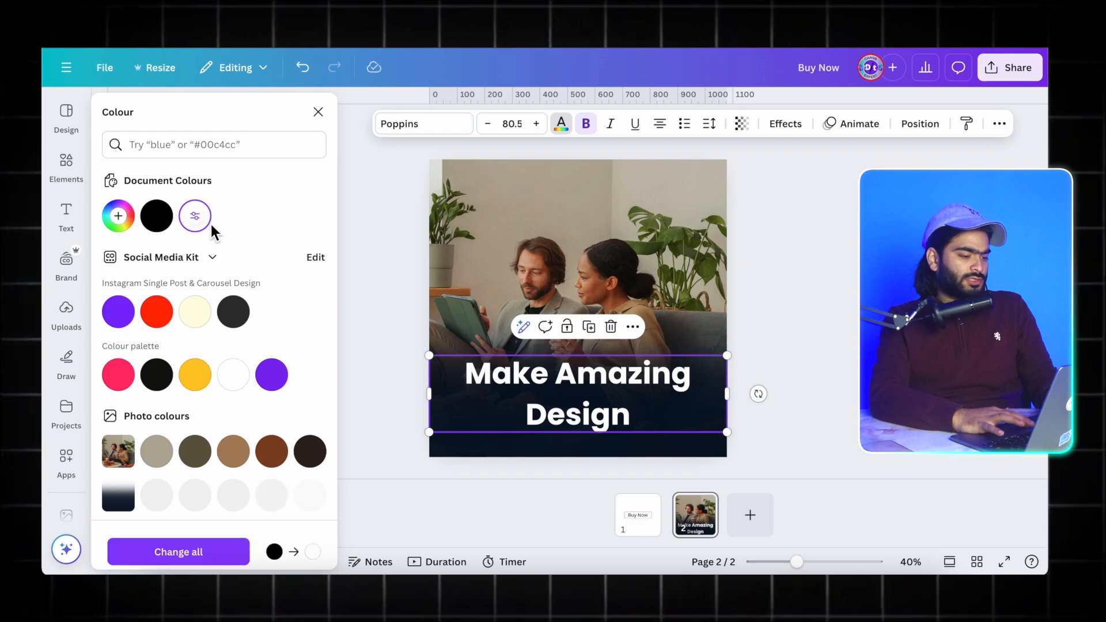
{"action": "left_click_drag", "start_coordinate": [599, 385], "coordinate": [603, 403]}
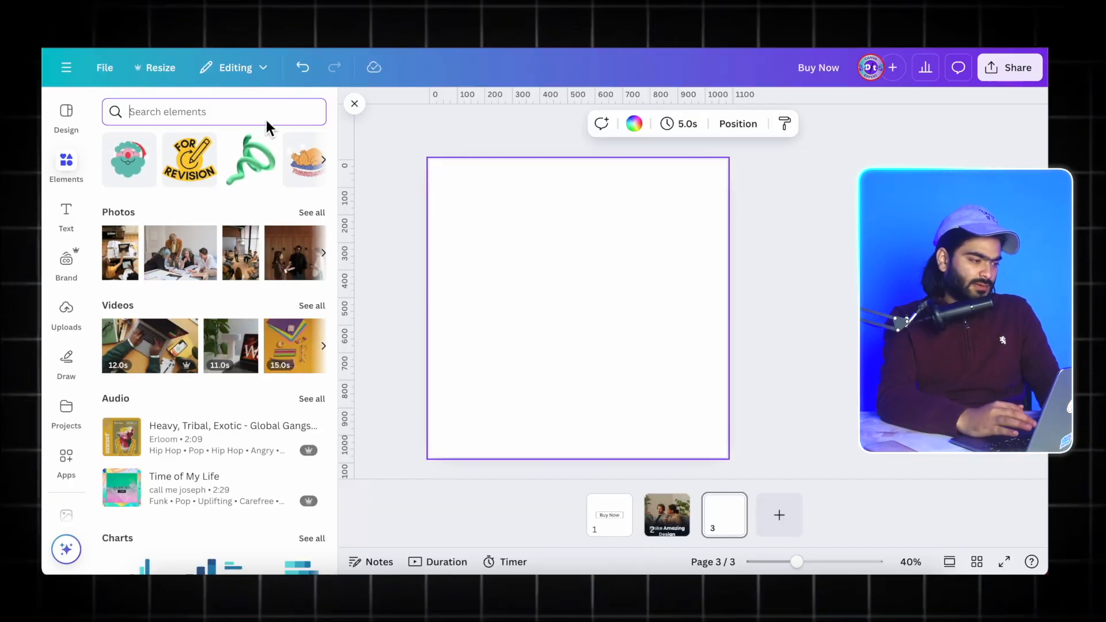
Search the elements library for "lofi" and limit the results to graphics for page 3
{"action": "type", "text": "lof"}
{"action": "type", "text": "i"}
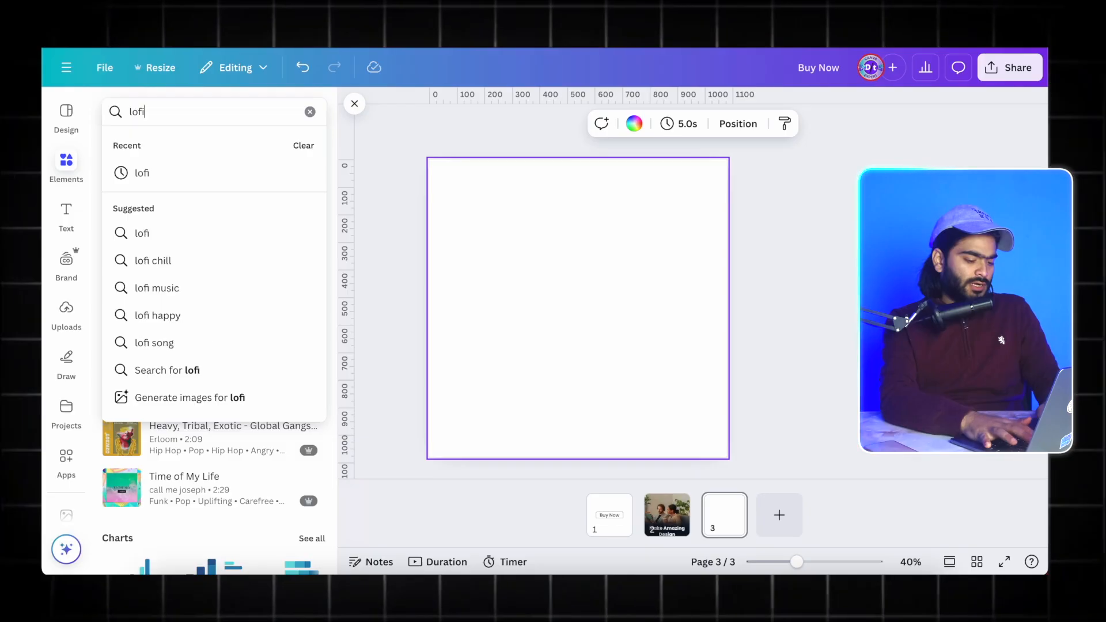
{"action": "key", "text": "Return"}
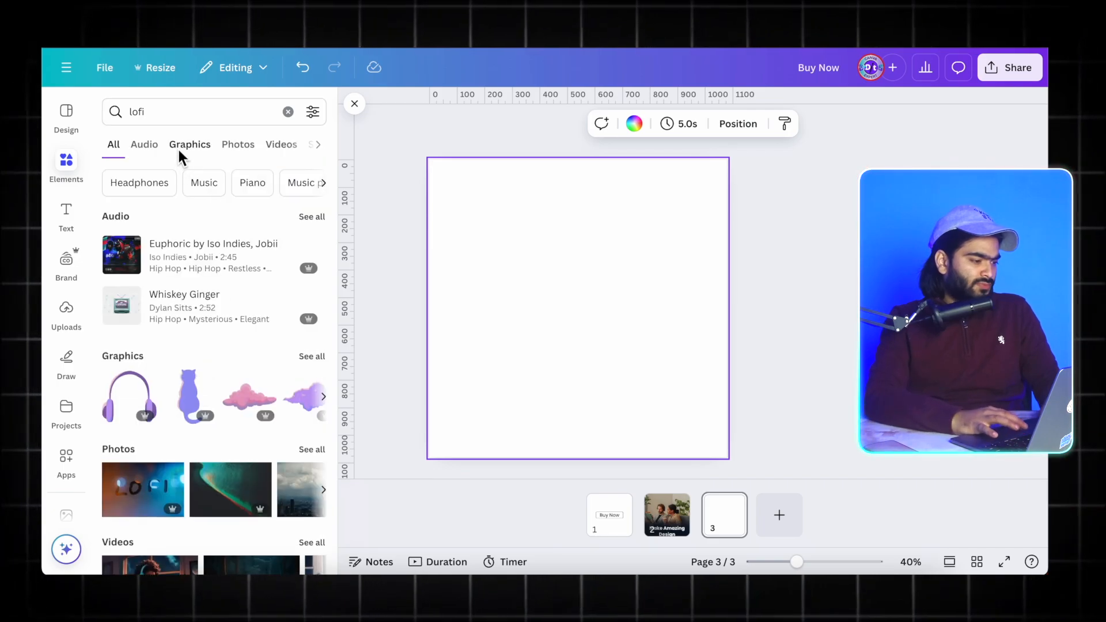
{"action": "left_click", "coordinate": [178, 145]}
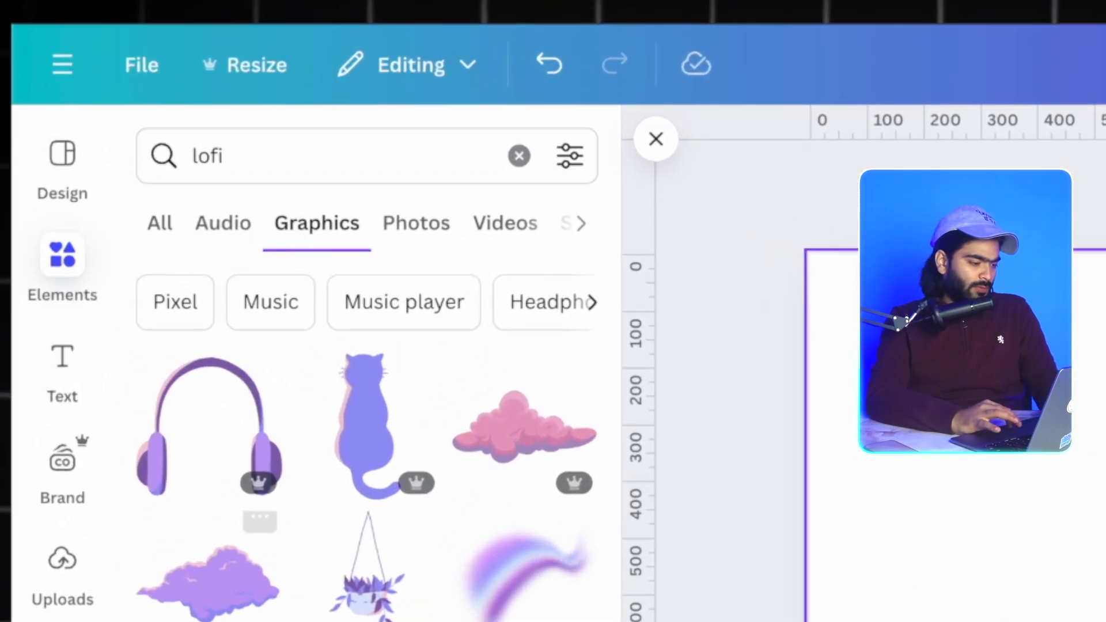
{"action": "scroll", "coordinate": [366, 490], "scroll_direction": "down", "scroll_amount": 3}
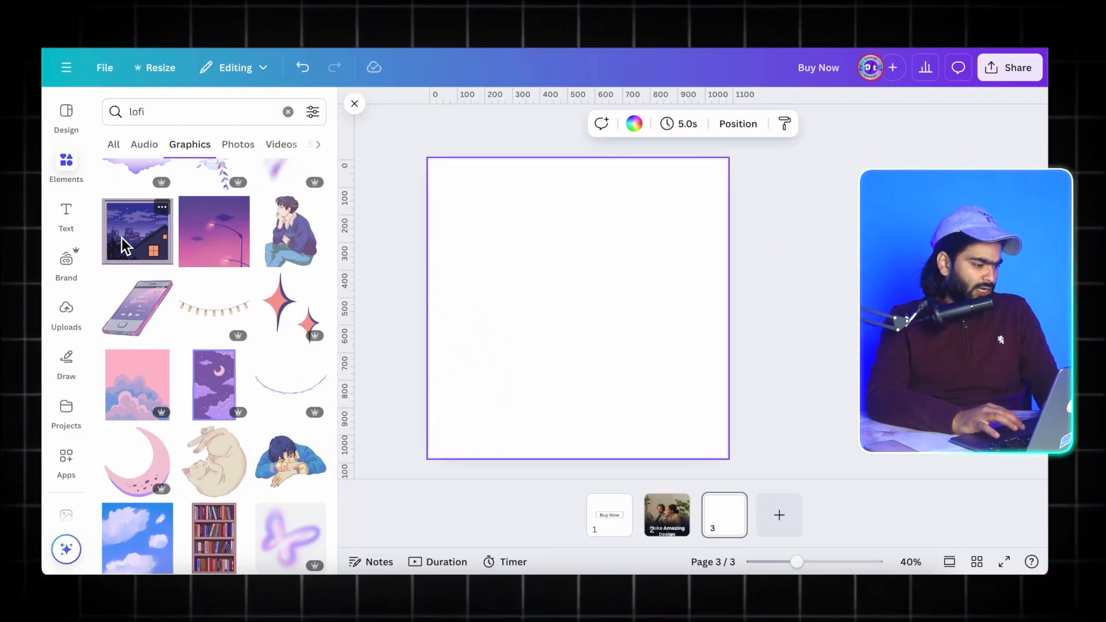
Add the night-city window illustration to page 3 and enlarge it past the page edges so its frame is cropped out
{"action": "left_click", "coordinate": [123, 237]}
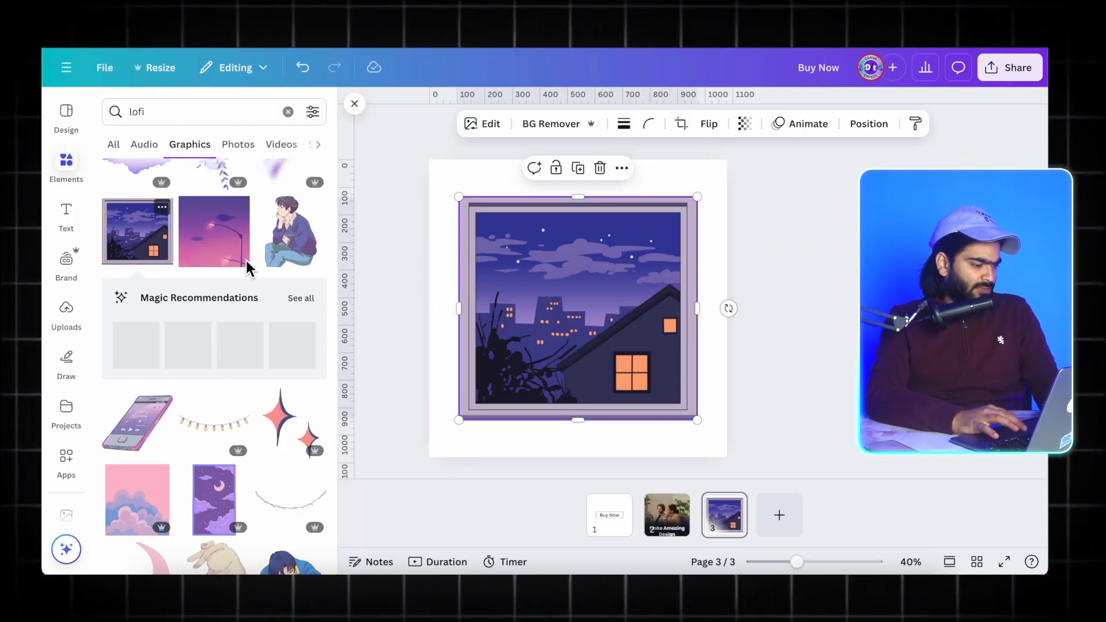
{"action": "left_click_drag", "start_coordinate": [697, 420], "coordinate": [801, 452]}
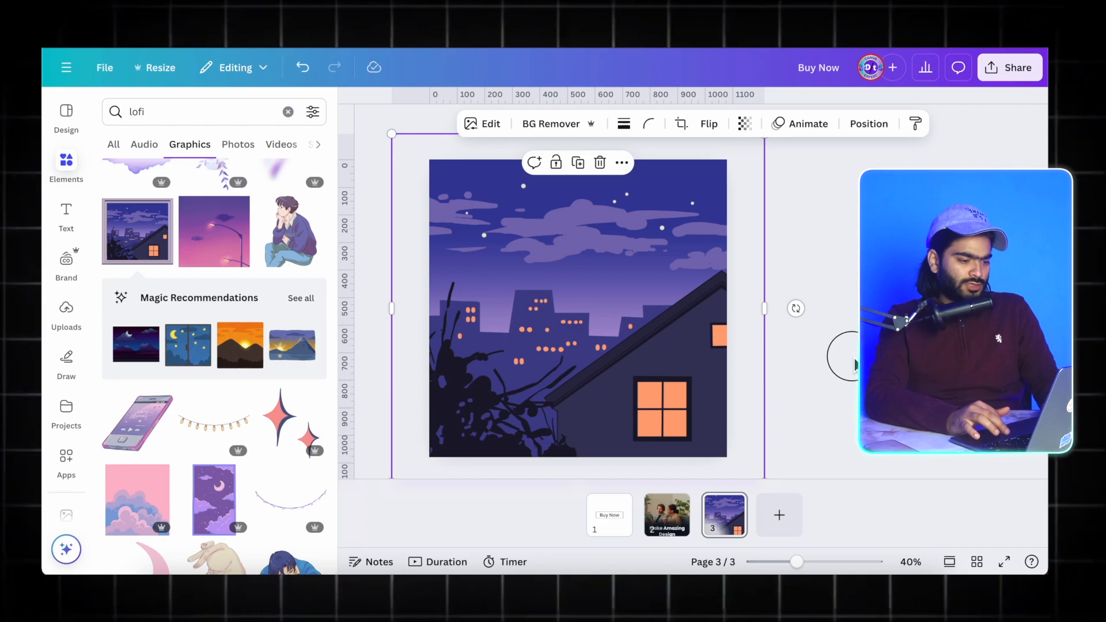
{"action": "left_click", "coordinate": [855, 360]}
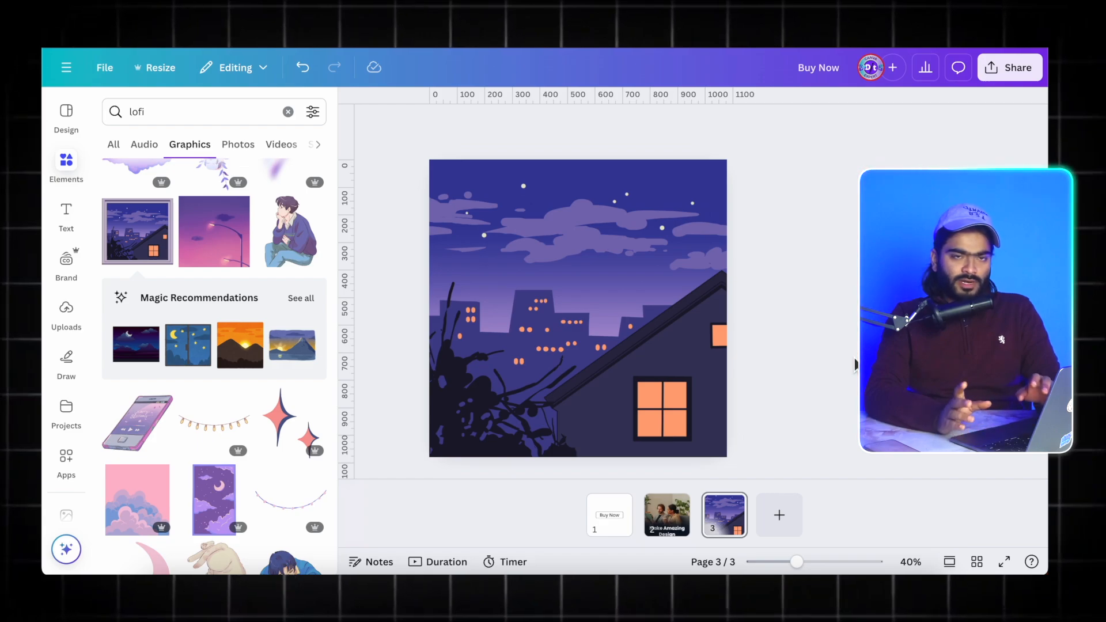
Add the blurred purple butterfly graphic to page 3, shrink it to a tiny size and place it above the city buildings
{"action": "scroll", "coordinate": [223, 461], "scroll_direction": "down", "scroll_amount": 5}
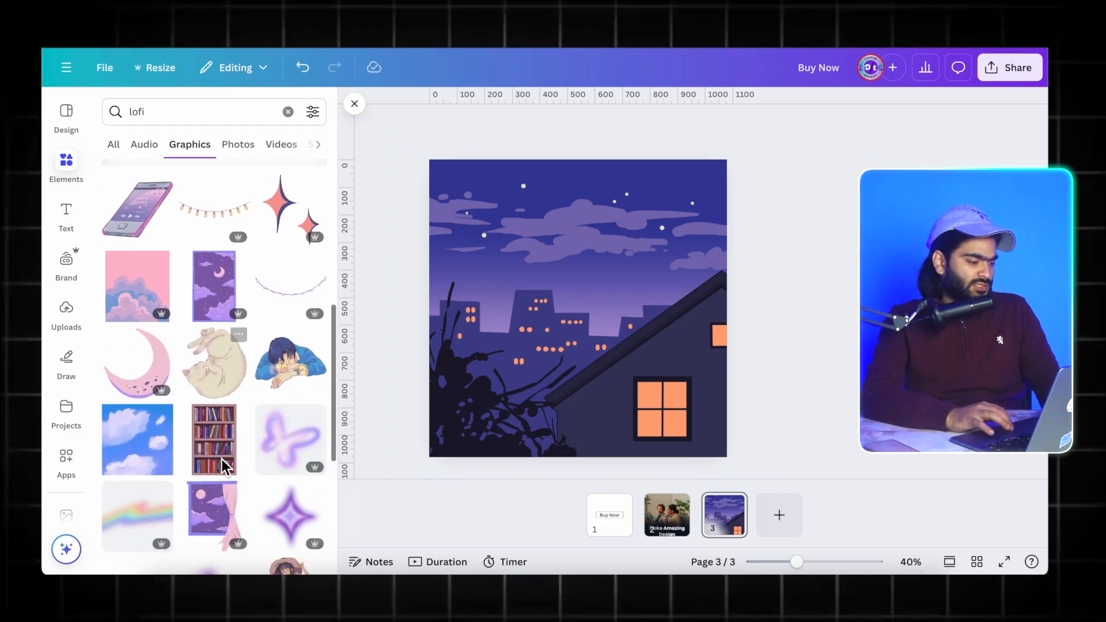
{"action": "left_click", "coordinate": [287, 322]}
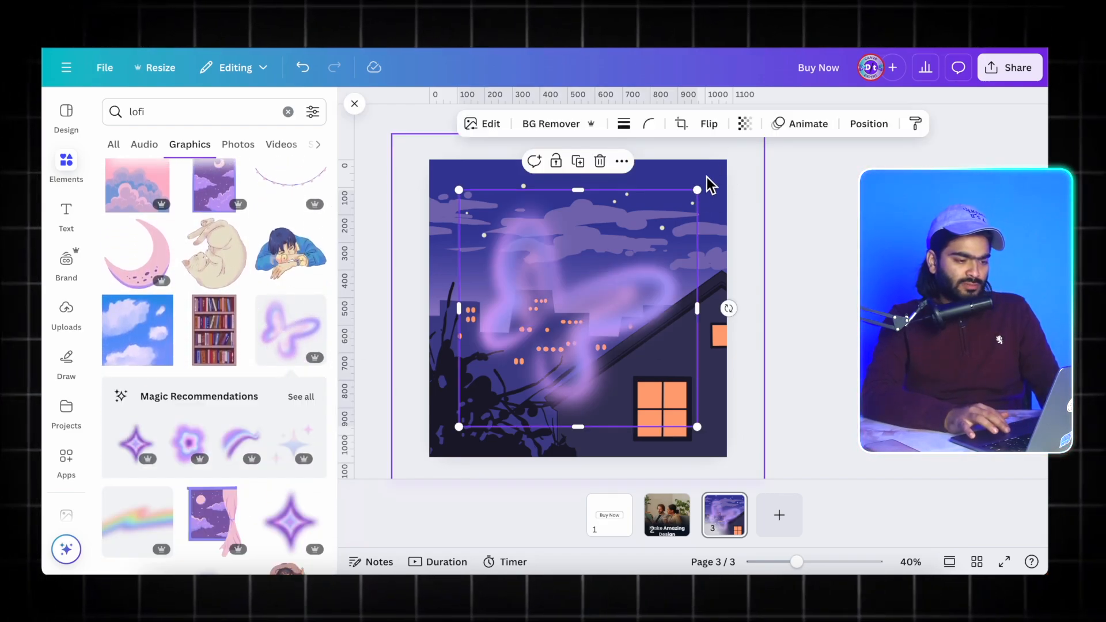
{"action": "left_click_drag", "start_coordinate": [697, 191], "coordinate": [623, 263]}
{"action": "left_click_drag", "start_coordinate": [585, 296], "coordinate": [629, 255]}
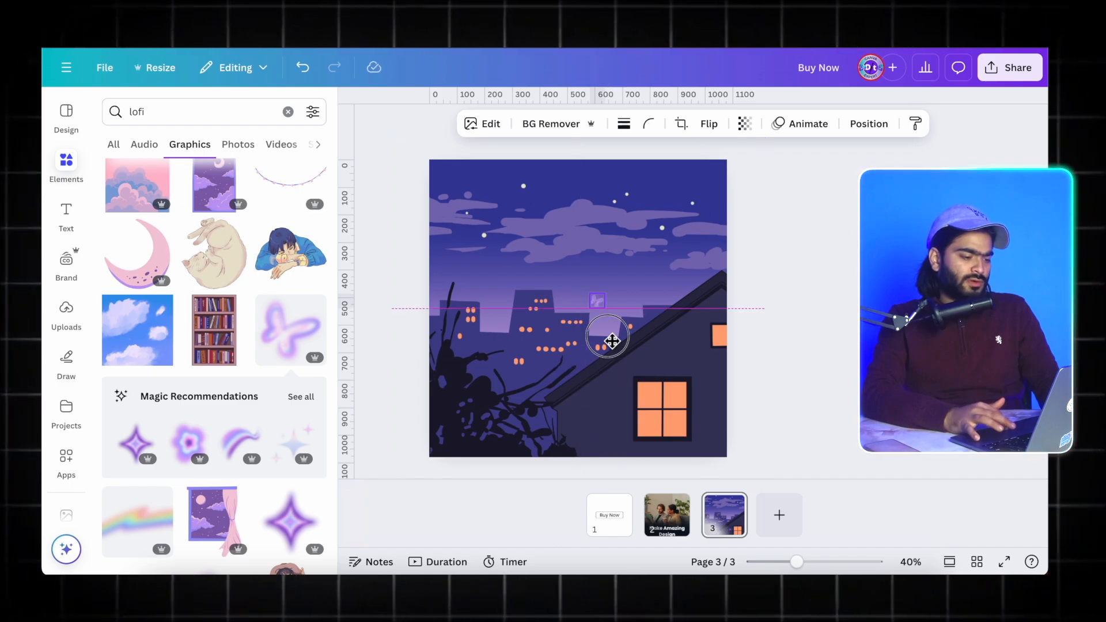
Add the graphic of the girl in a sun hat, shrink it and place it inside the lit house window
{"action": "scroll", "coordinate": [215, 383], "scroll_direction": "down", "scroll_amount": 3}
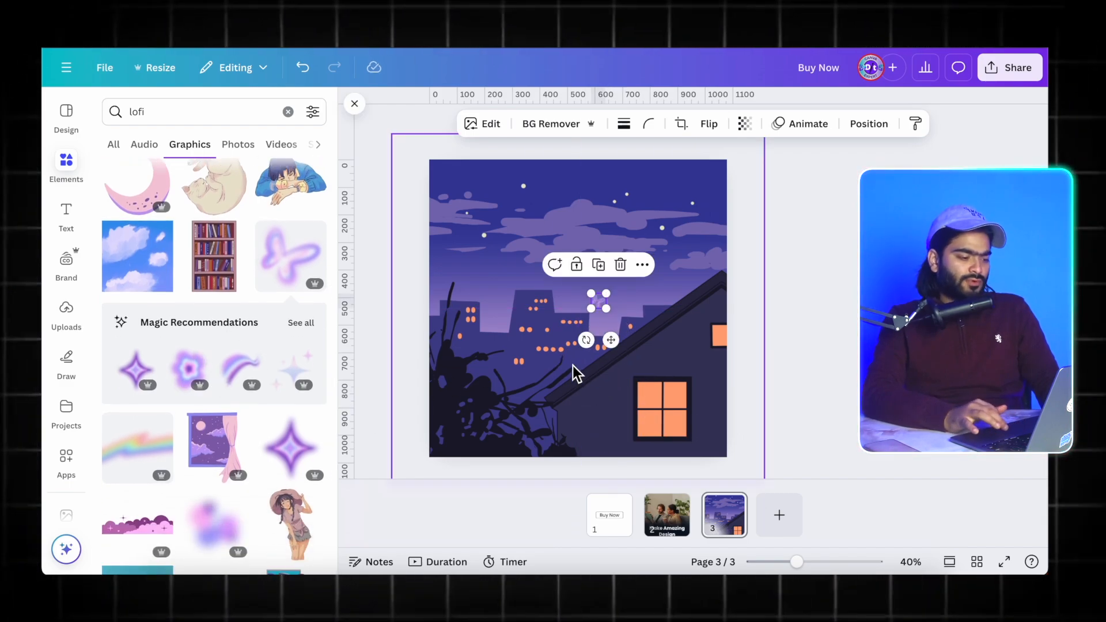
{"action": "scroll", "coordinate": [308, 450], "scroll_direction": "down", "scroll_amount": 4}
{"action": "left_click", "coordinate": [291, 302]}
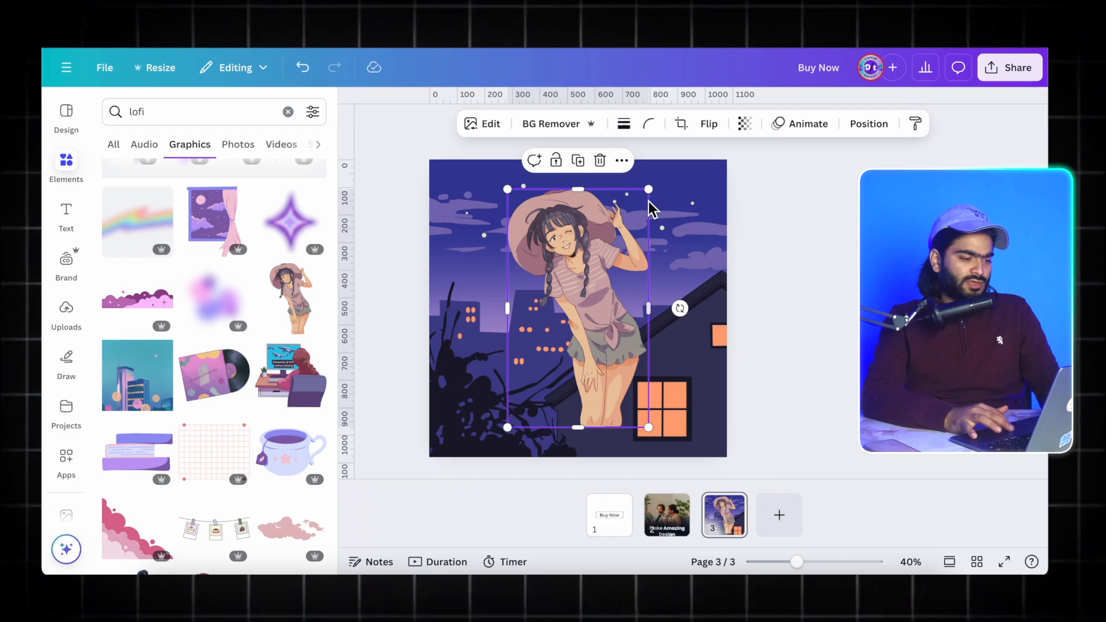
{"action": "left_click_drag", "start_coordinate": [648, 190], "coordinate": [649, 404]}
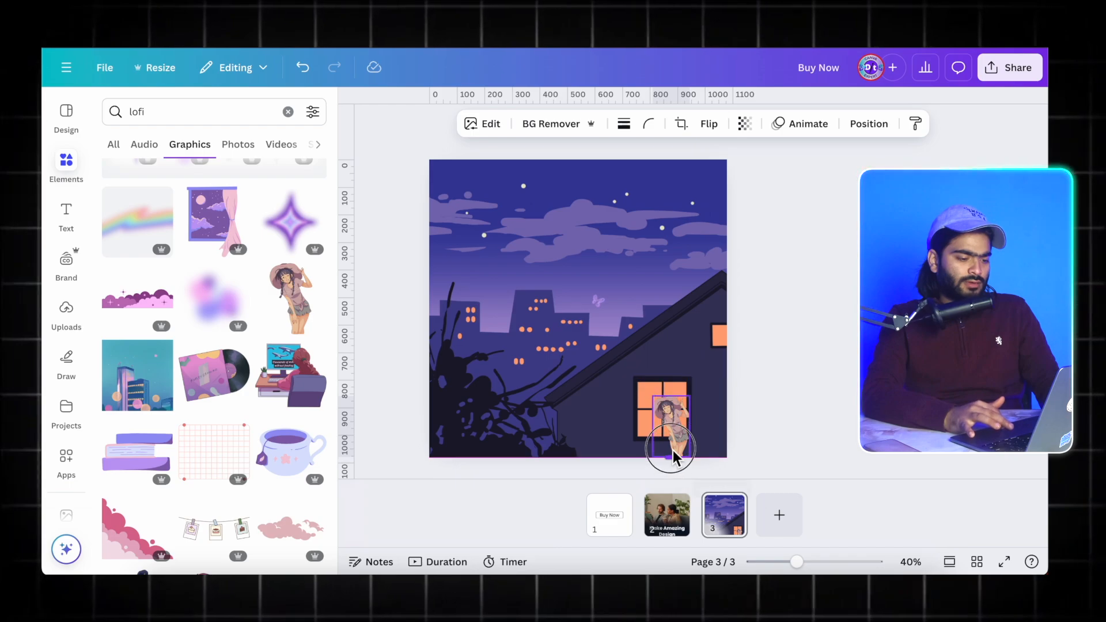
{"action": "left_click", "coordinate": [828, 410]}
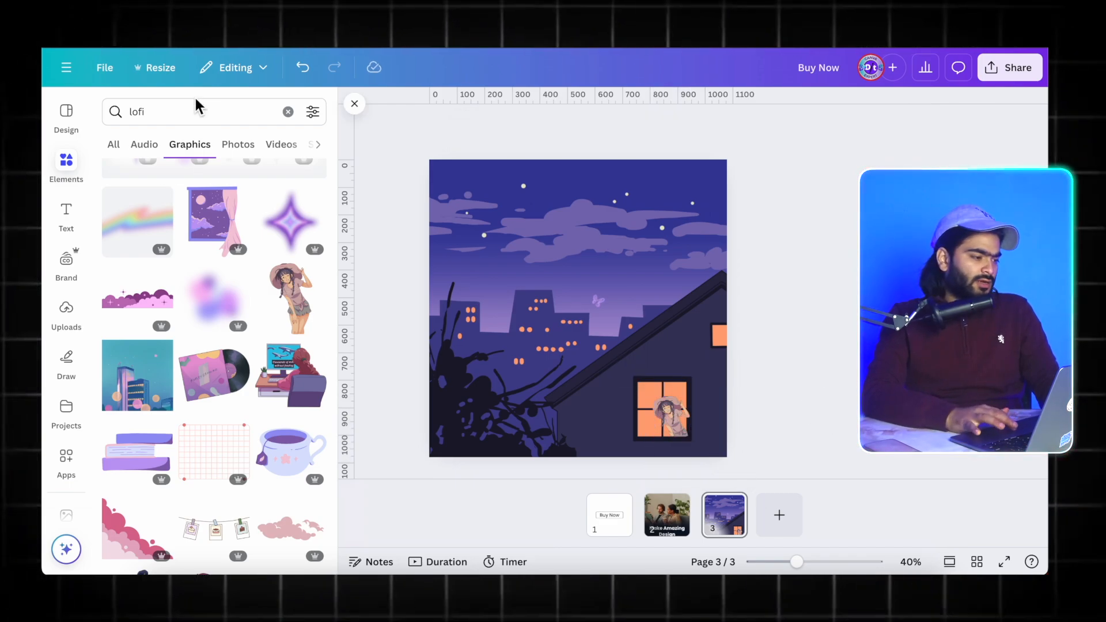
Search the elements library for "rain" and filter the graphics to animated ones only
{"action": "left_click", "coordinate": [127, 109]}
{"action": "key", "text": "ctrl+a"}
{"action": "key", "text": "BackSpace"}
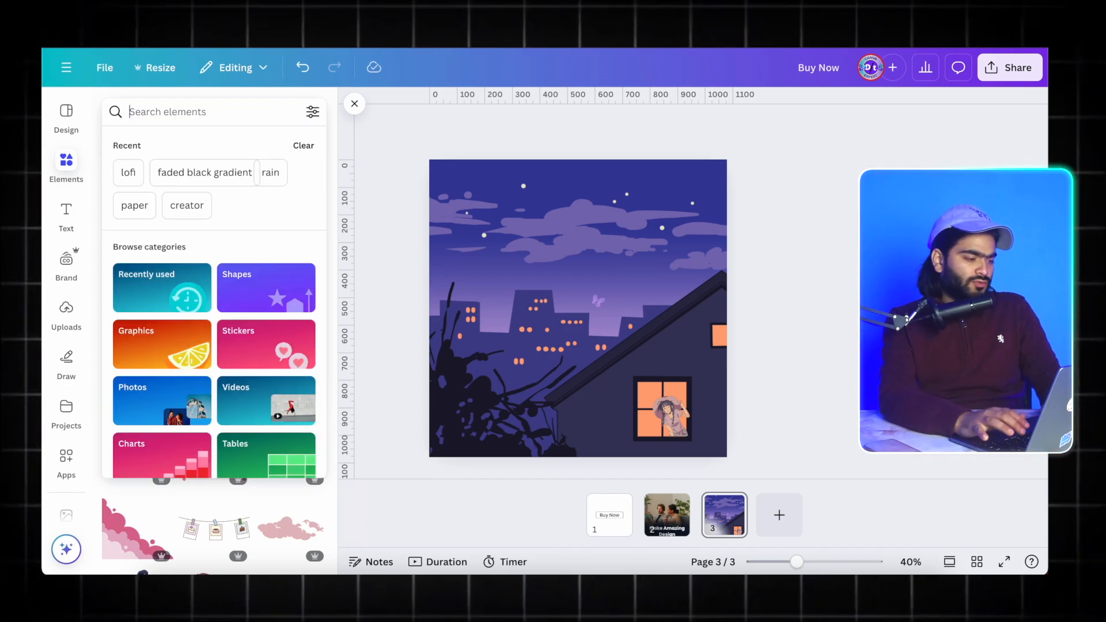
{"action": "type", "text": "rain"}
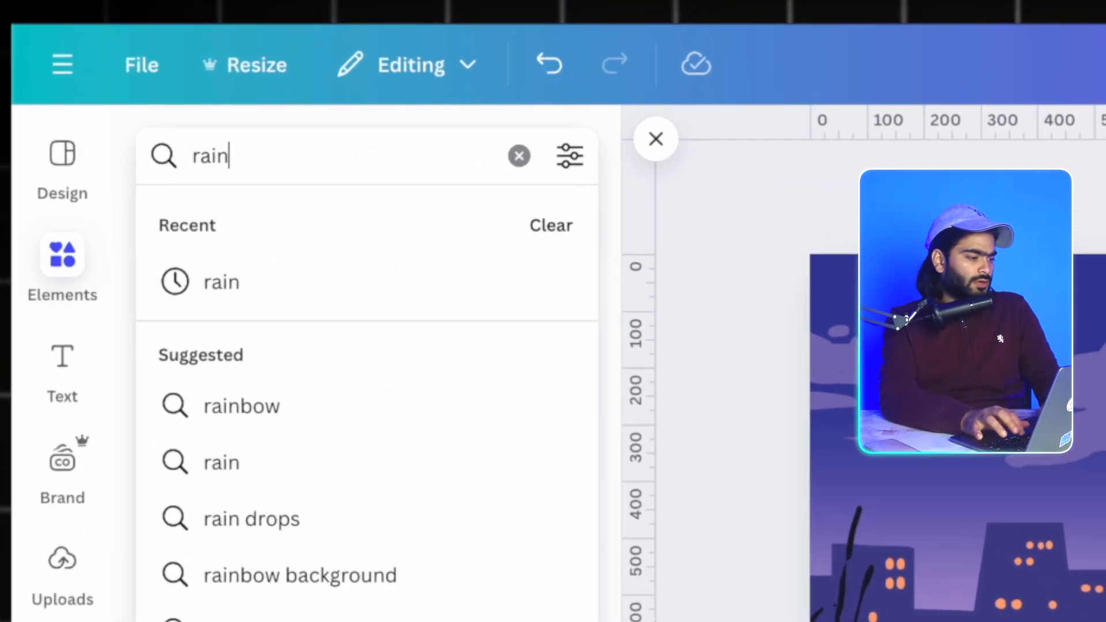
{"action": "key", "text": "Return"}
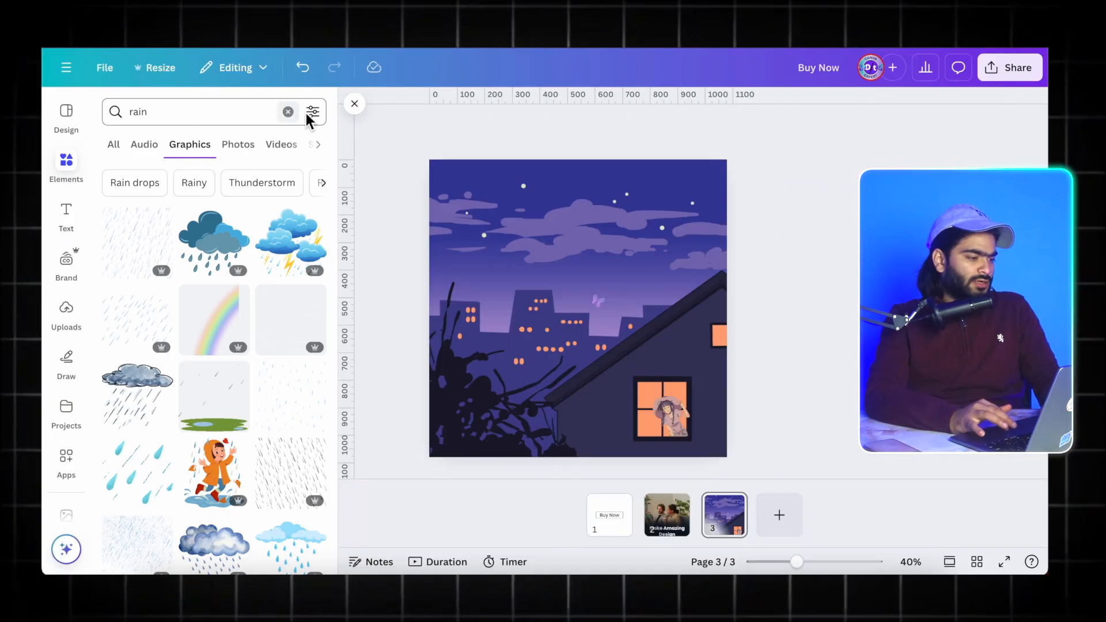
{"action": "left_click", "coordinate": [311, 112]}
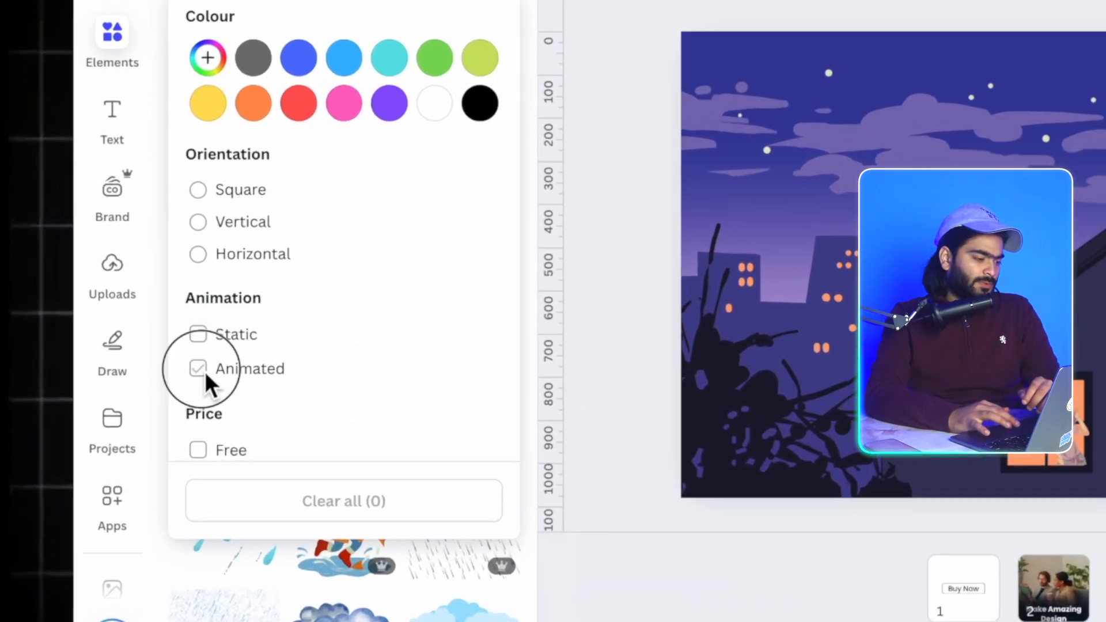
{"action": "left_click", "coordinate": [122, 375]}
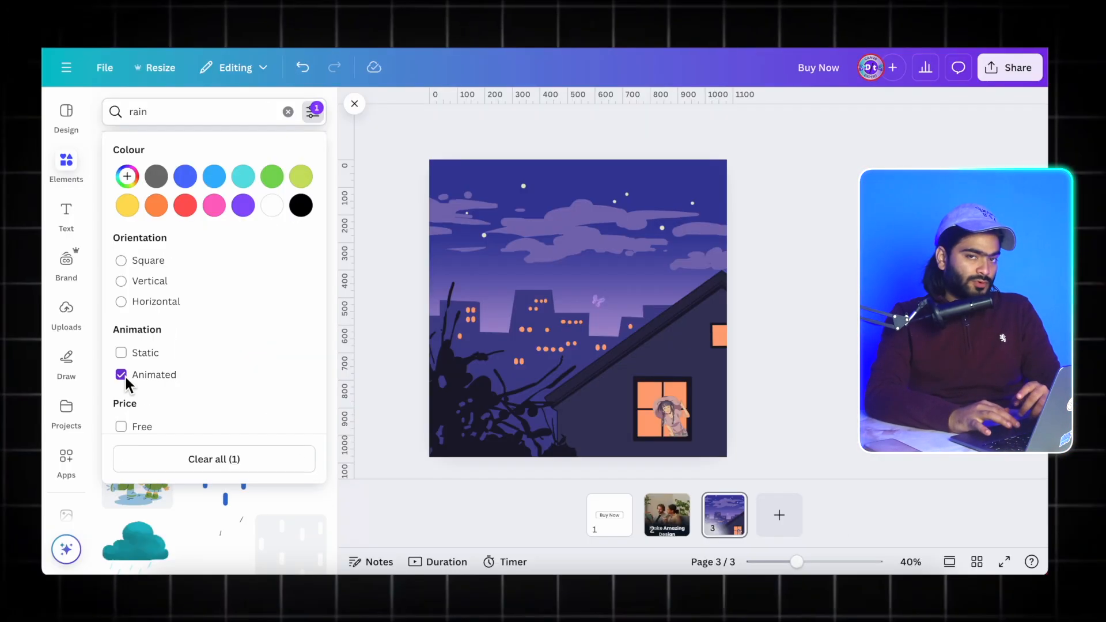
{"action": "left_click", "coordinate": [188, 501]}
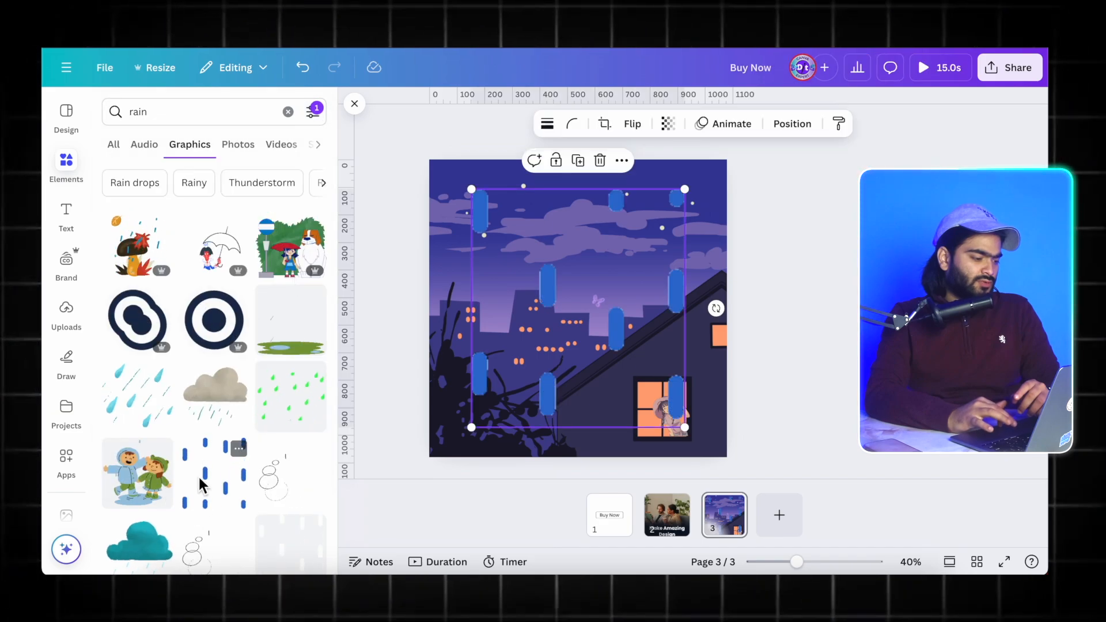
{"action": "left_click", "coordinate": [599, 160]}
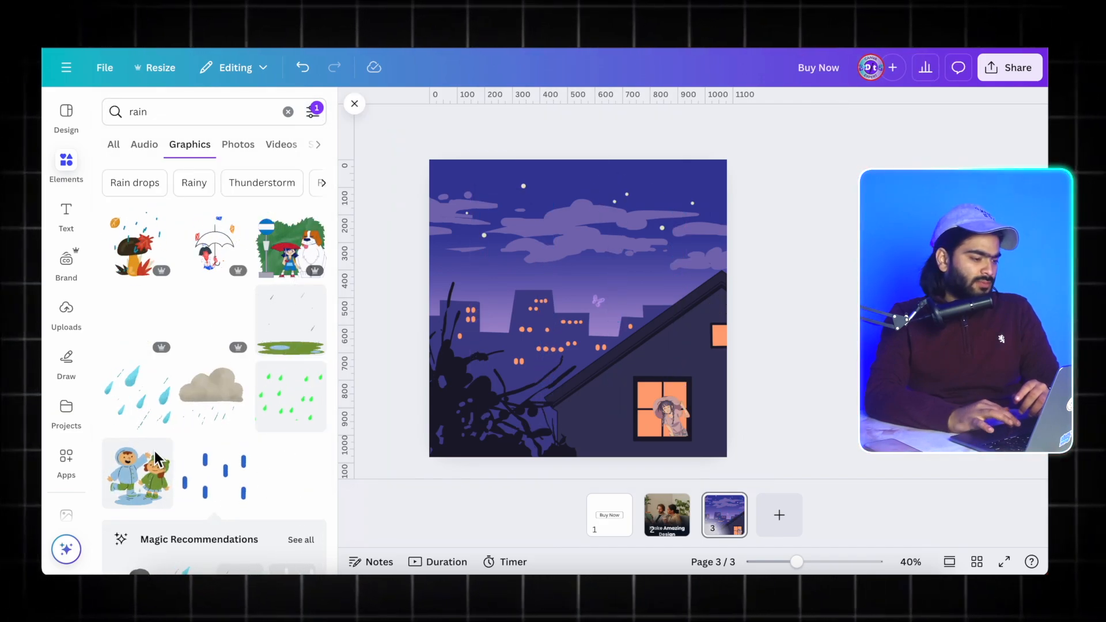
{"action": "scroll", "coordinate": [153, 451], "scroll_direction": "down", "scroll_amount": 3}
{"action": "scroll", "coordinate": [167, 420], "scroll_direction": "up", "scroll_amount": 1}
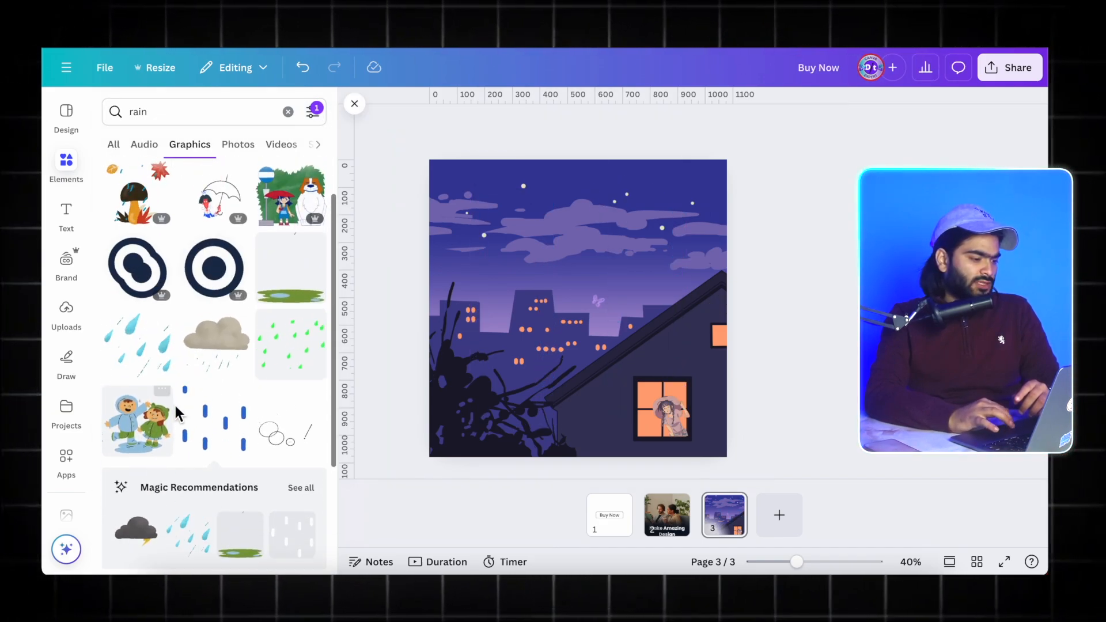
Add the animated rain-over-puddles graphic to page 3 and crop away its green ground so only the falling rain remains
{"action": "left_click", "coordinate": [293, 257]}
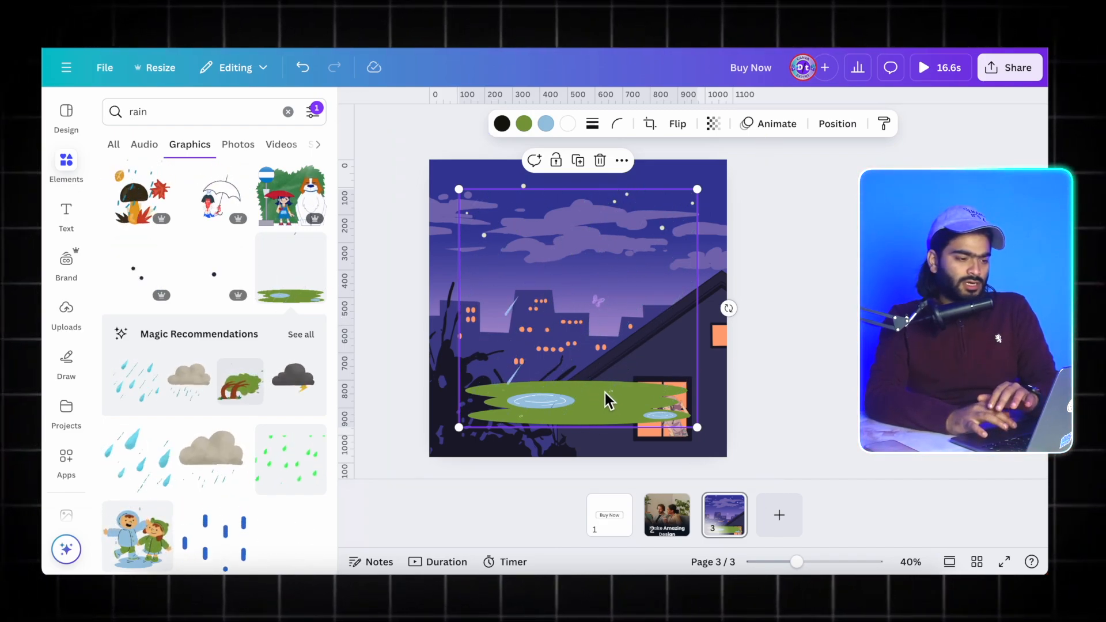
{"action": "left_click", "coordinate": [652, 124]}
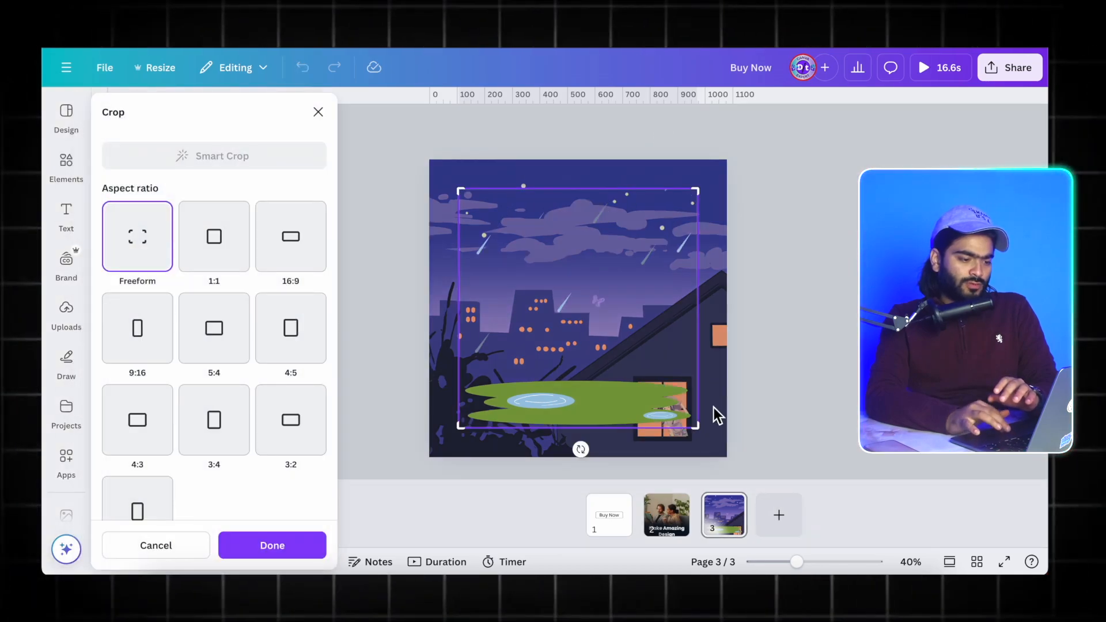
{"action": "left_click_drag", "start_coordinate": [702, 434], "coordinate": [698, 361]}
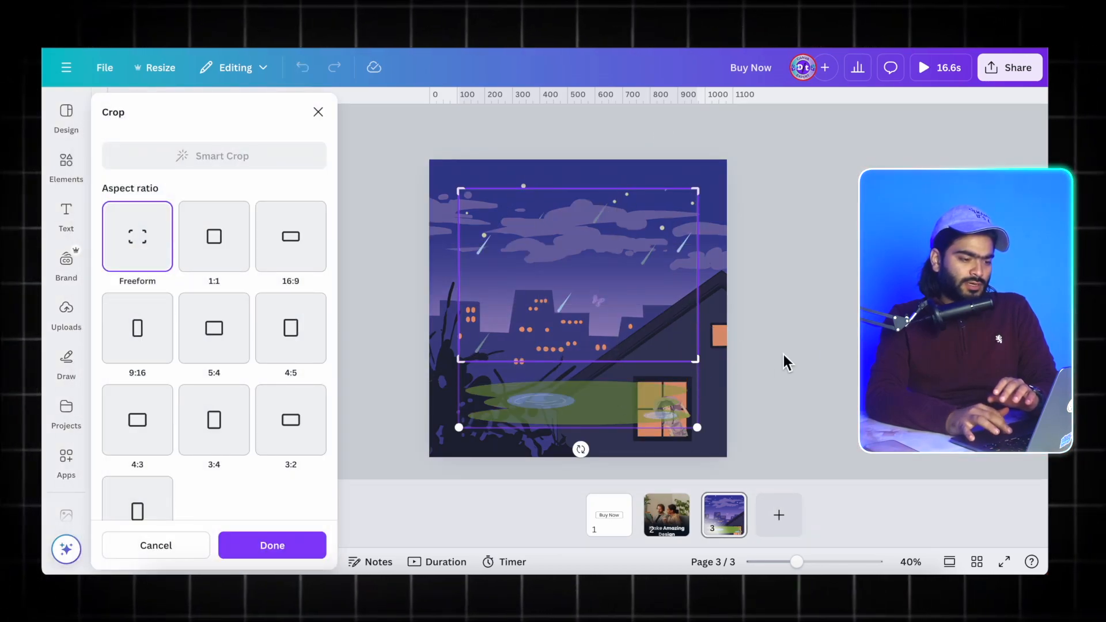
{"action": "left_click", "coordinate": [795, 354]}
Enlarge the cropped rain animation to about the page's width and position it over the night sky and city
{"action": "left_click_drag", "start_coordinate": [605, 321], "coordinate": [578, 299]}
{"action": "left_click_drag", "start_coordinate": [667, 331], "coordinate": [716, 346]}
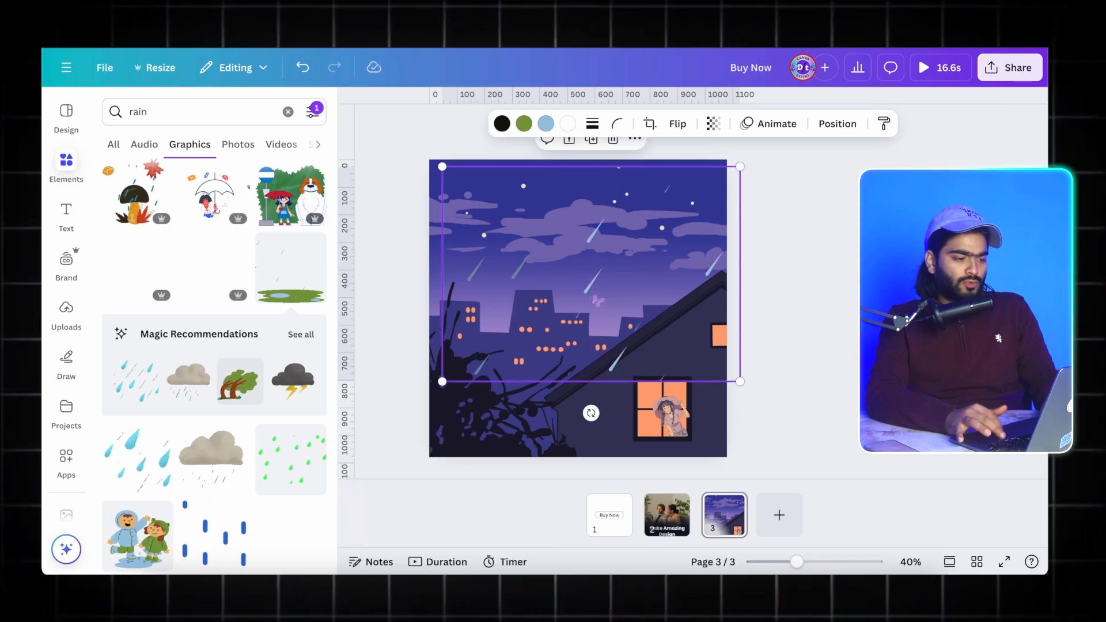
{"action": "key", "text": "Escape"}
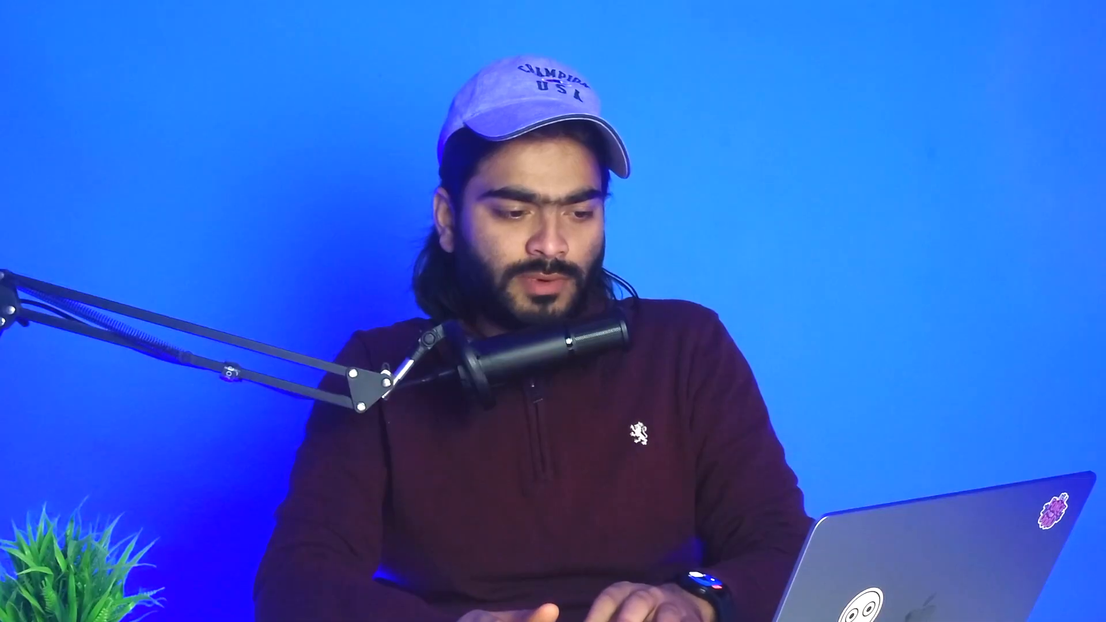